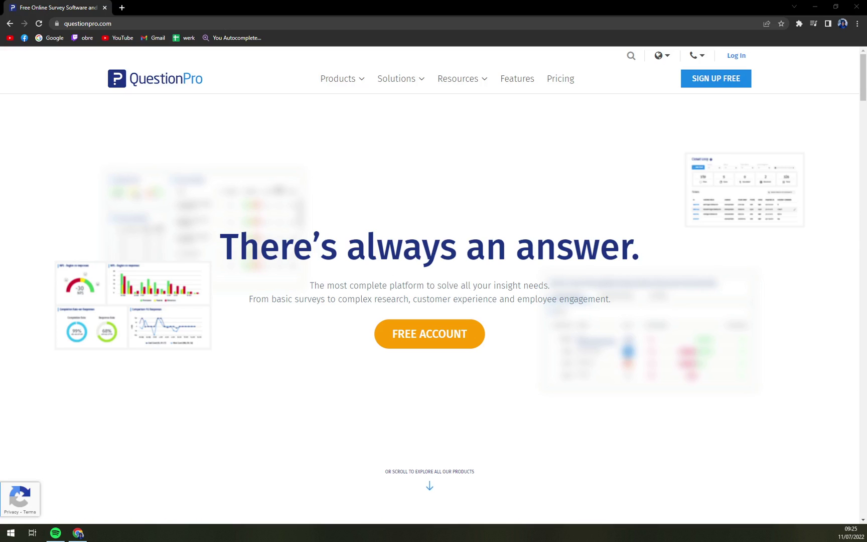
Scroll the page, focus the browser and shrink its window to reveal the desktop
scroll(354, 185, "down", 3)
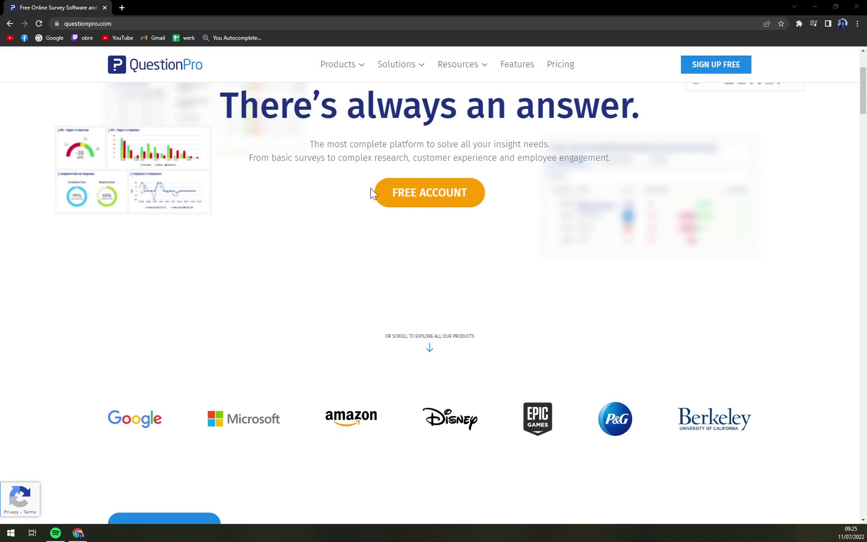
scroll(356, 187, "down", 1)
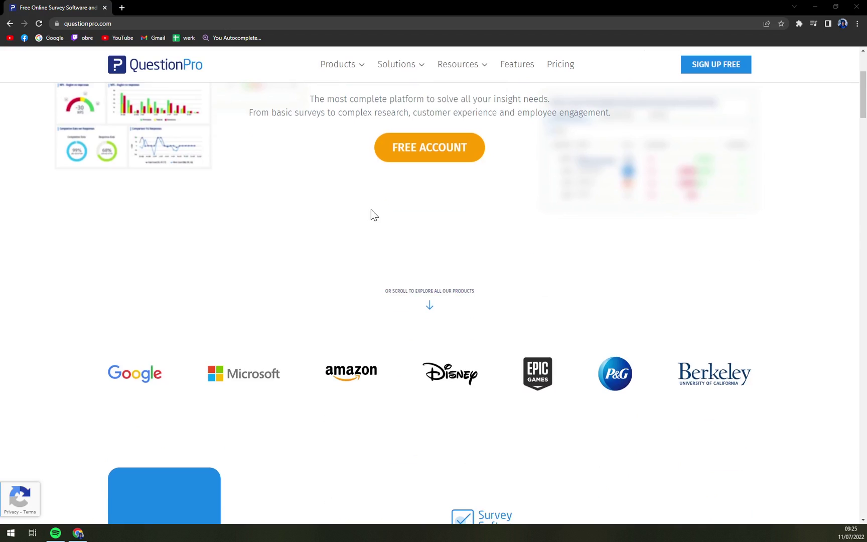
scroll(370, 210, "up", 4)
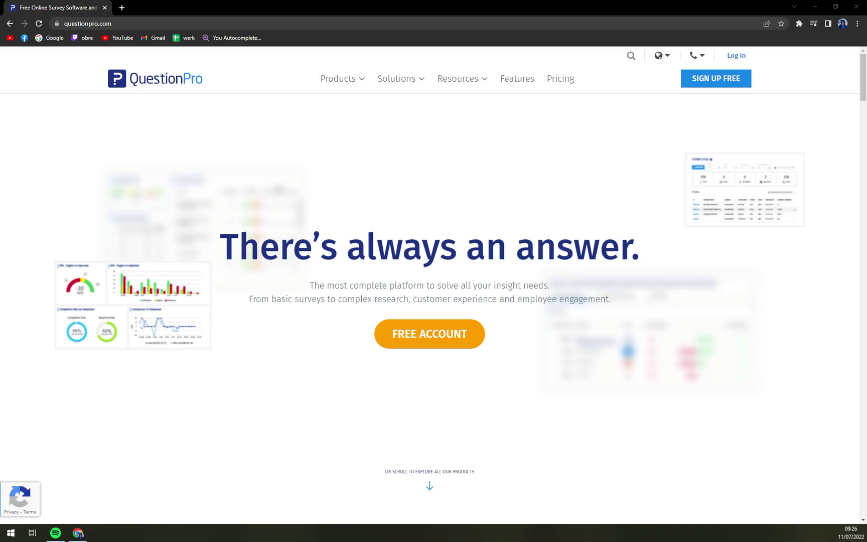
left_click(92, 189)
left_click_drag(284, 8, 433, 3)
Open QuestionPro's pricing page and look over the Advanced and Team Edition plans
mouse_move(490, 83)
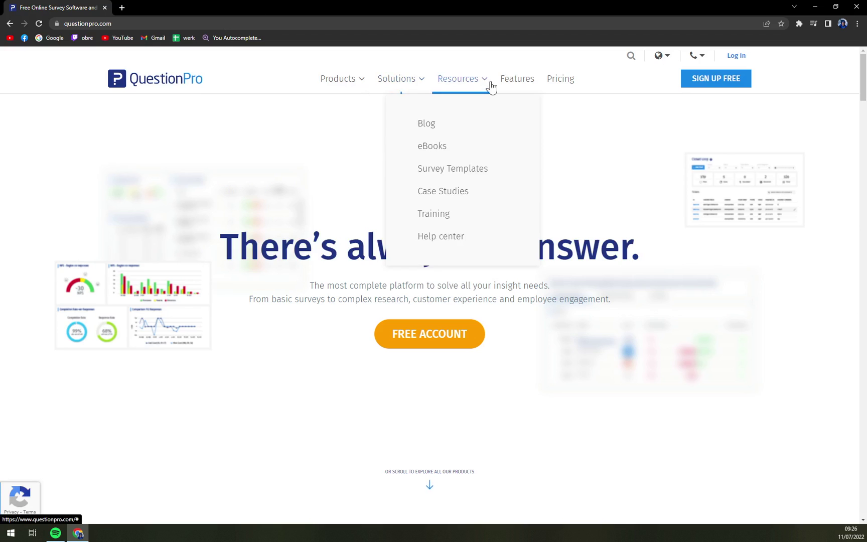
left_click(543, 79)
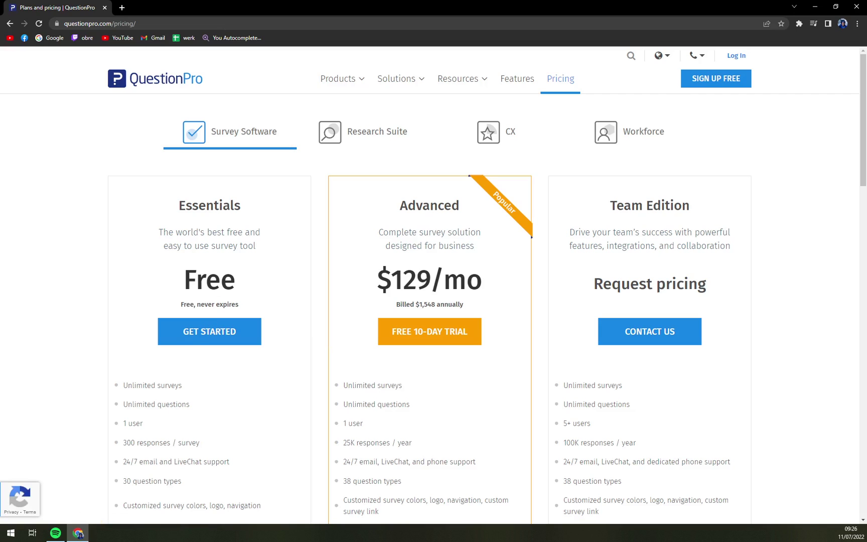
left_click_drag(394, 203, 466, 208)
left_click_drag(589, 214, 611, 233)
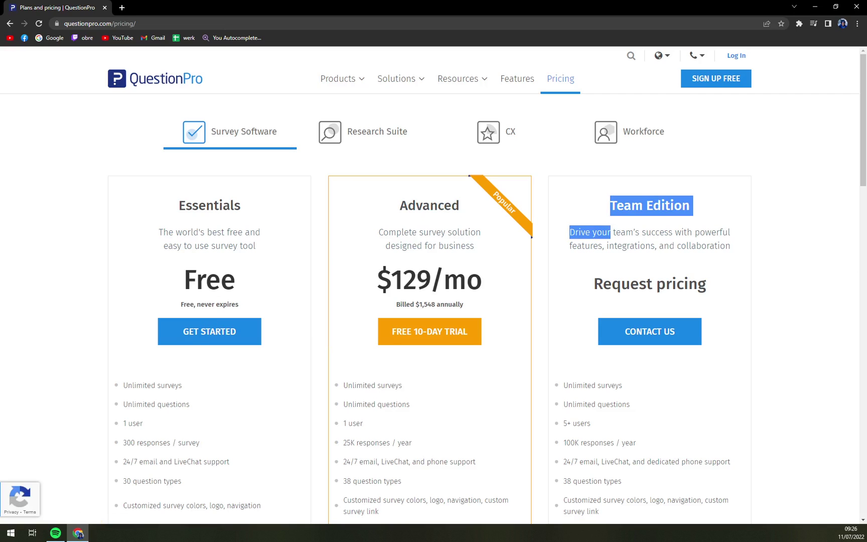
left_click(394, 205)
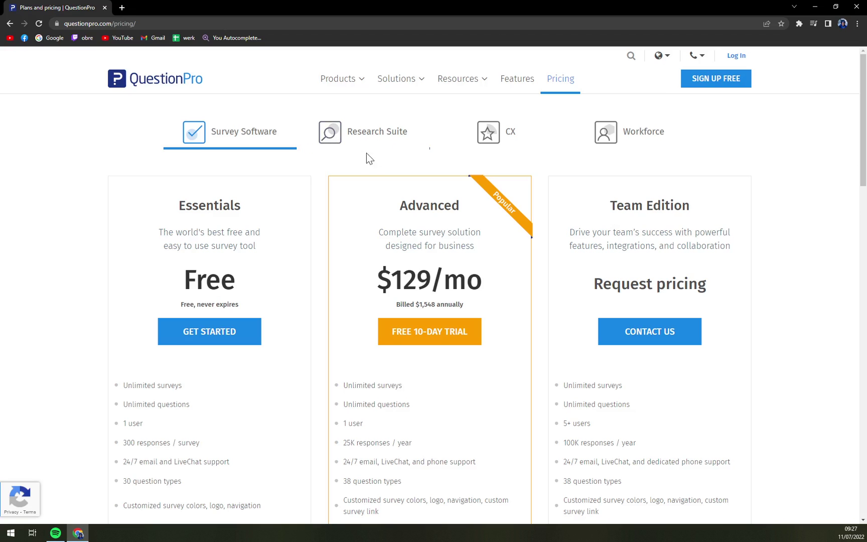
Compare Research Suite, CX and Workforce pricing, then return to Survey Software plans
left_click(385, 143)
left_click(494, 140)
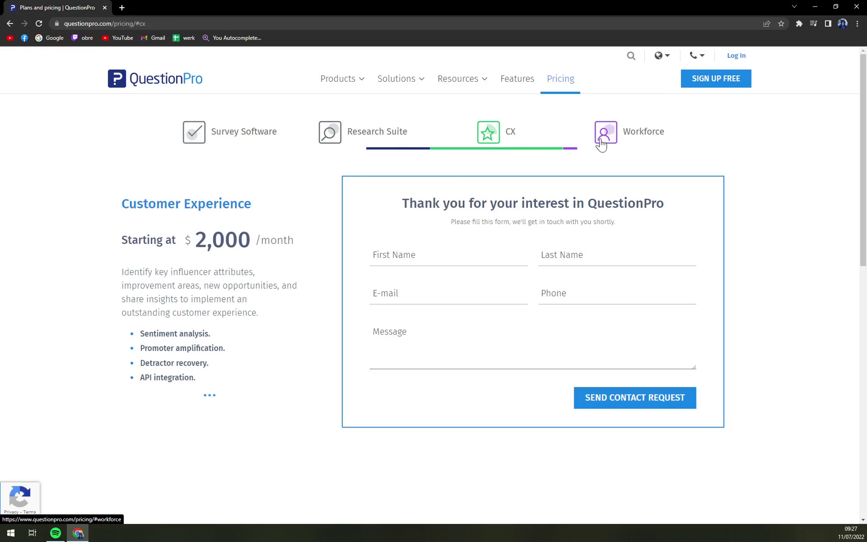
left_click(630, 142)
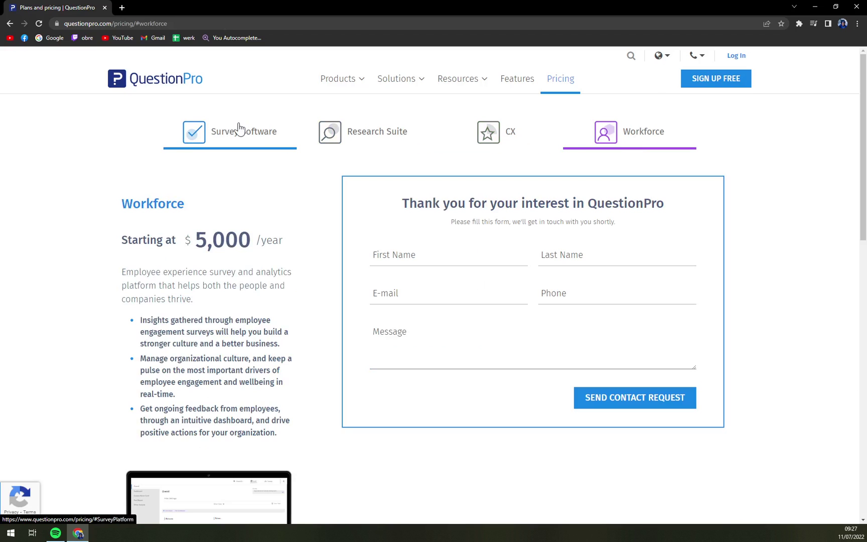
left_click_drag(195, 240, 303, 243)
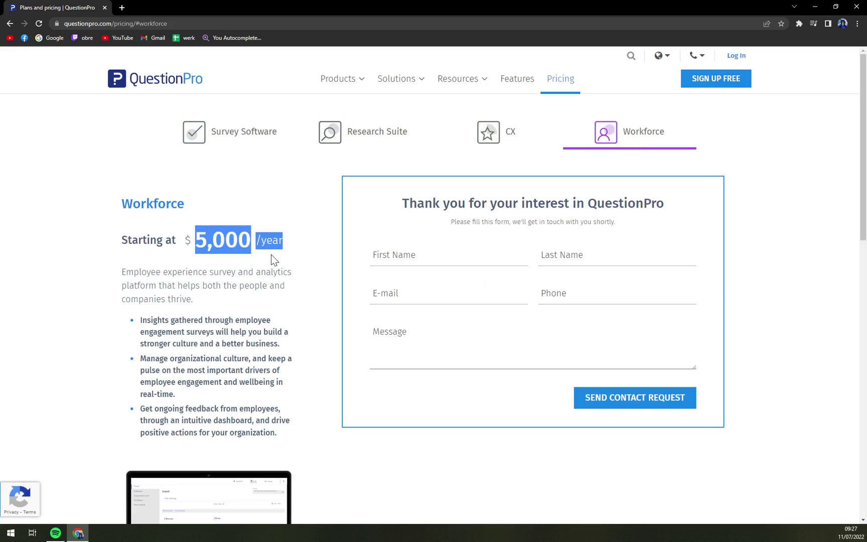
left_click(244, 132)
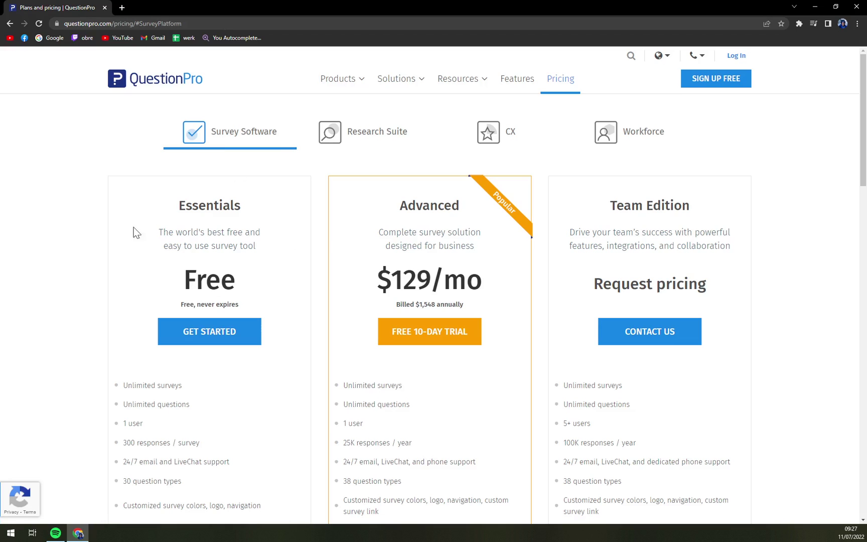
Sign up for the free Essentials plan with a Google account, declining to save the password
left_click(196, 331)
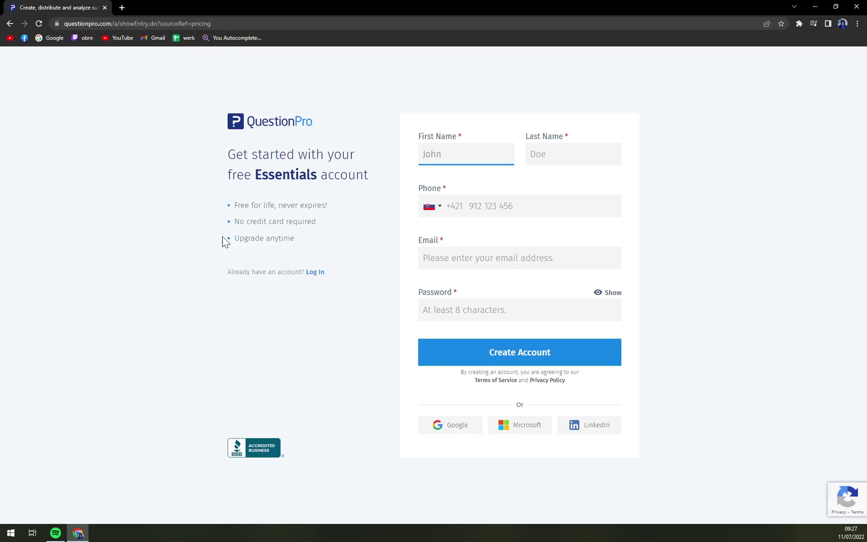
left_click(441, 430)
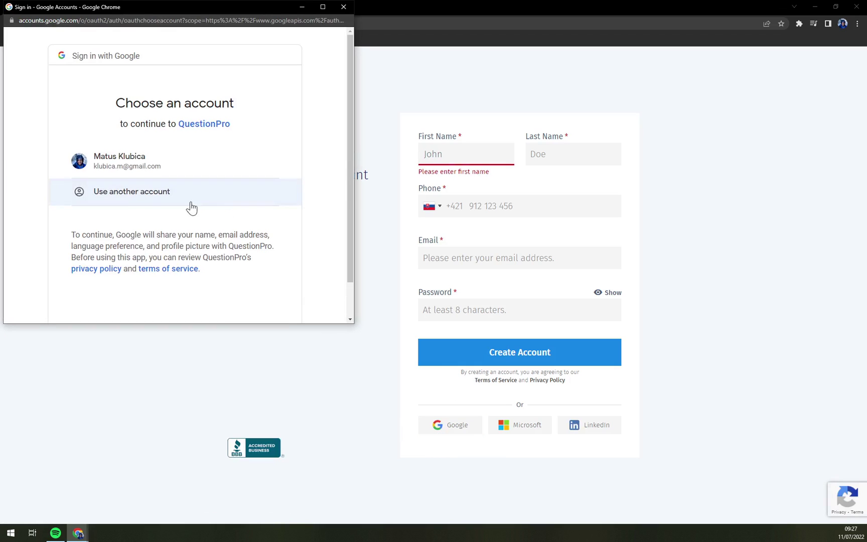
left_click(108, 171)
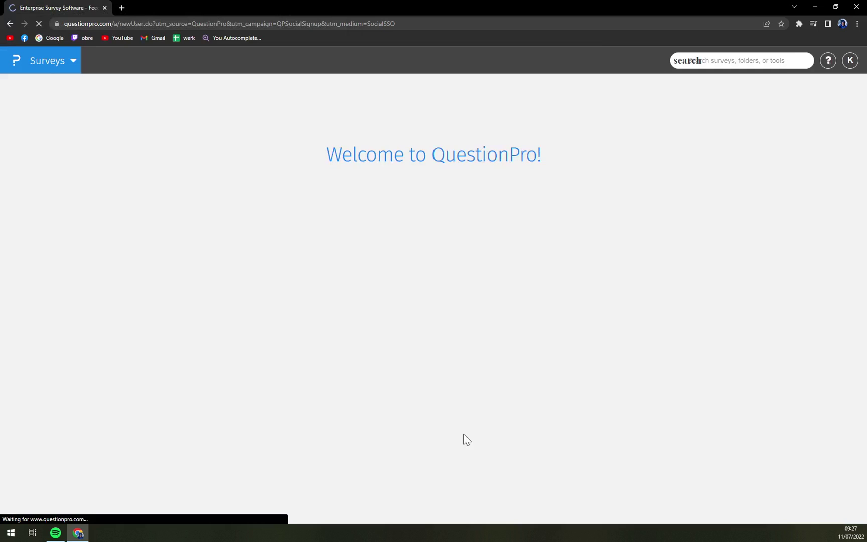
left_click(767, 151)
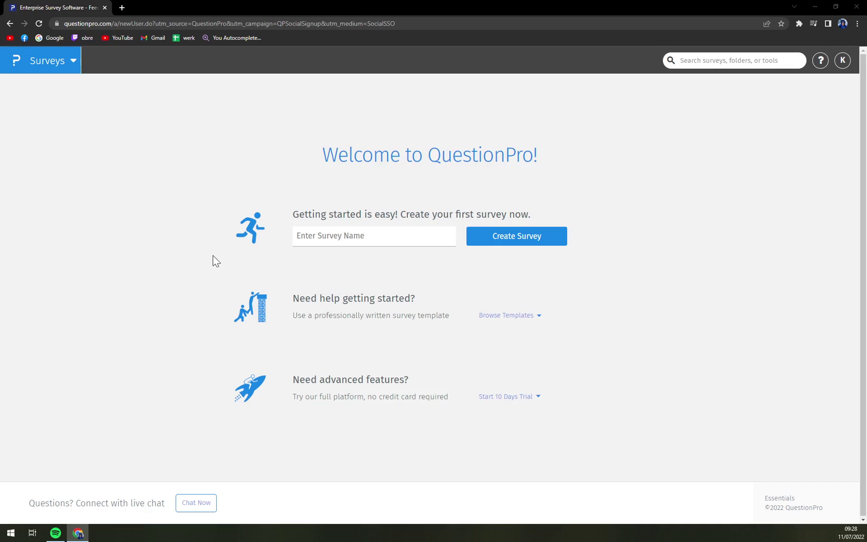
Name the new survey 'mktutorial' and create it
key("alt+Tab")
type("mk")
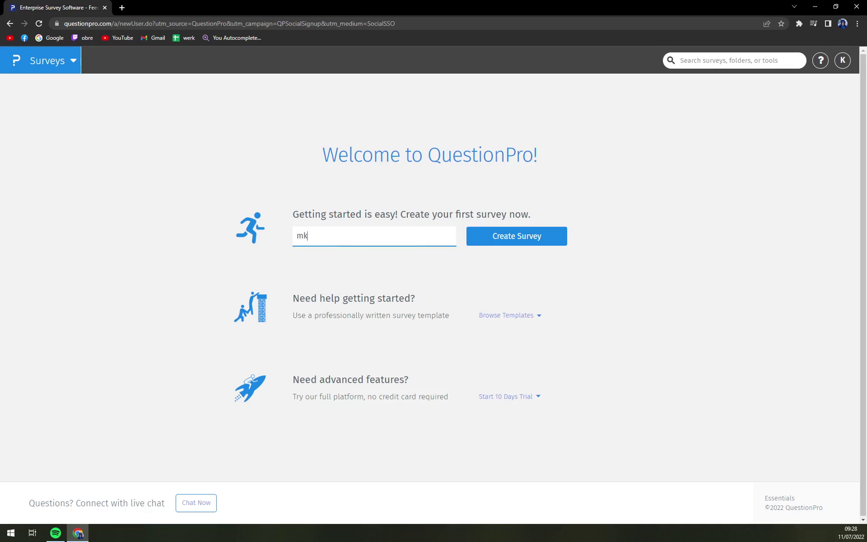
type("tutorials")
key("BackSpace")
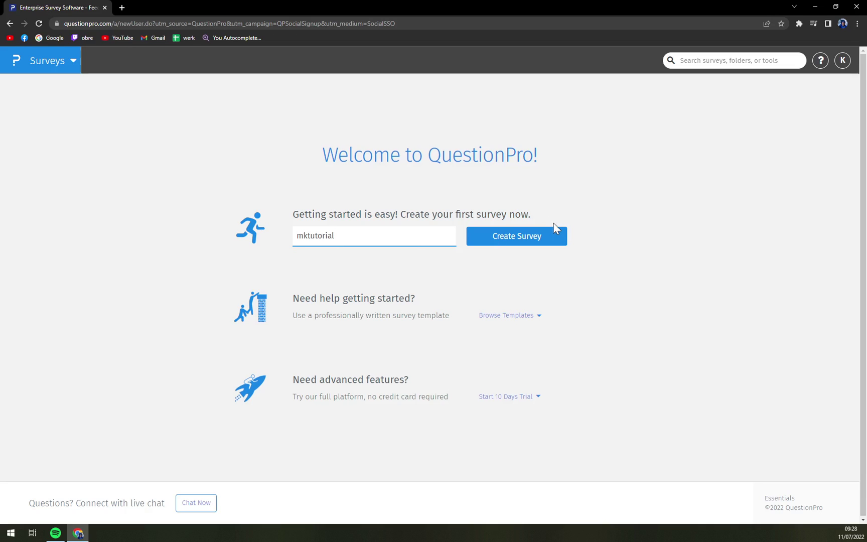
left_click(549, 242)
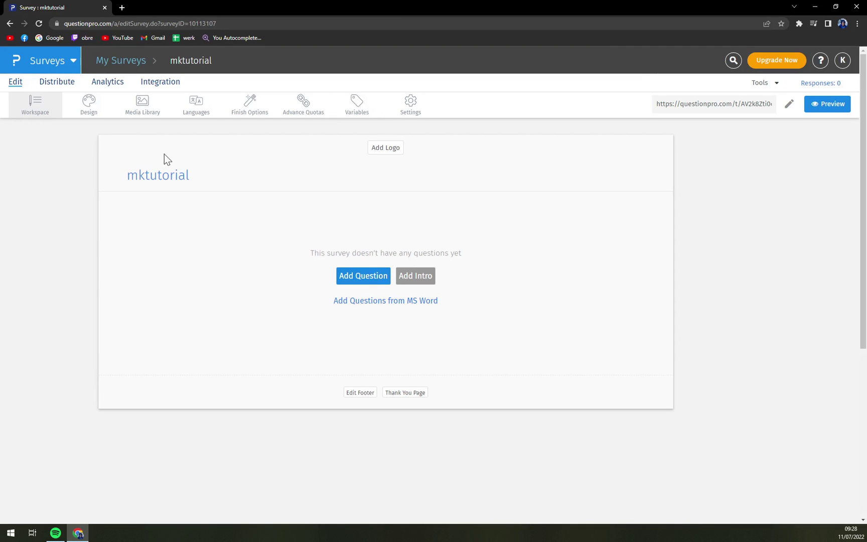
Glance at the Design and Media Library tabs, then return to Workspace to add a question
left_click(80, 110)
left_click(141, 114)
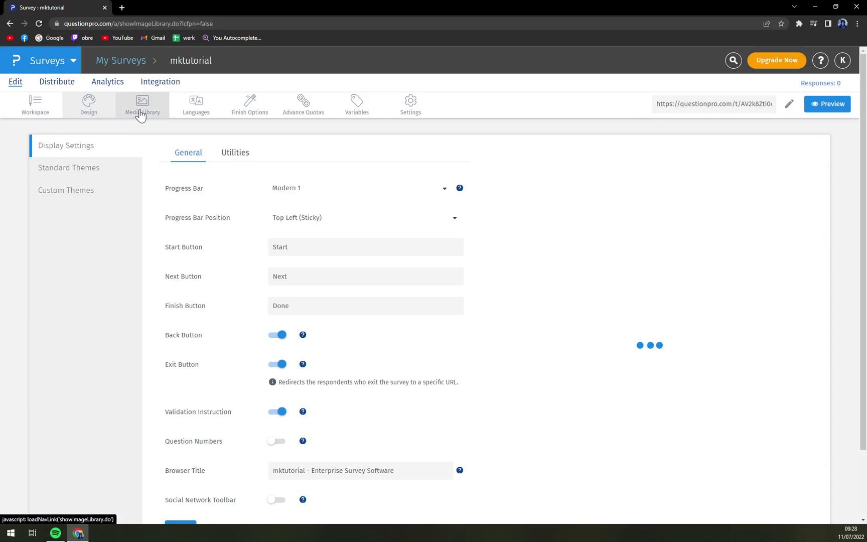
left_click(39, 113)
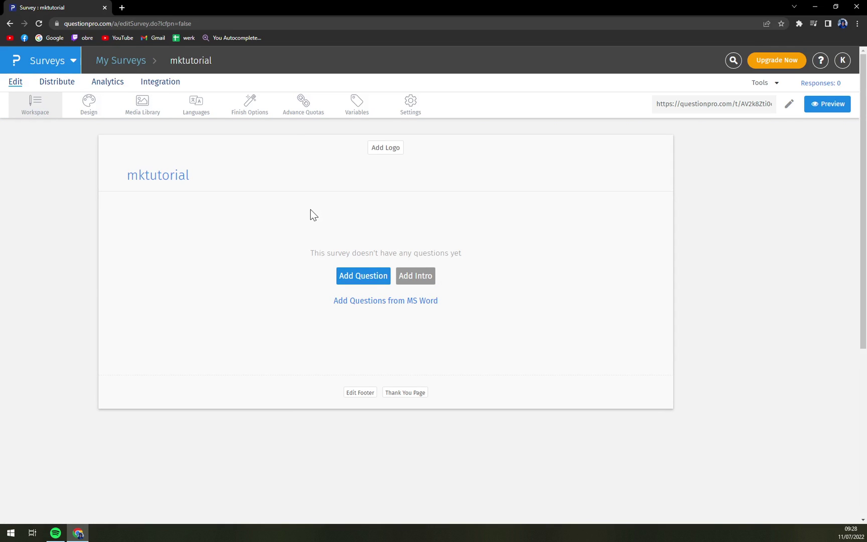
left_click(361, 278)
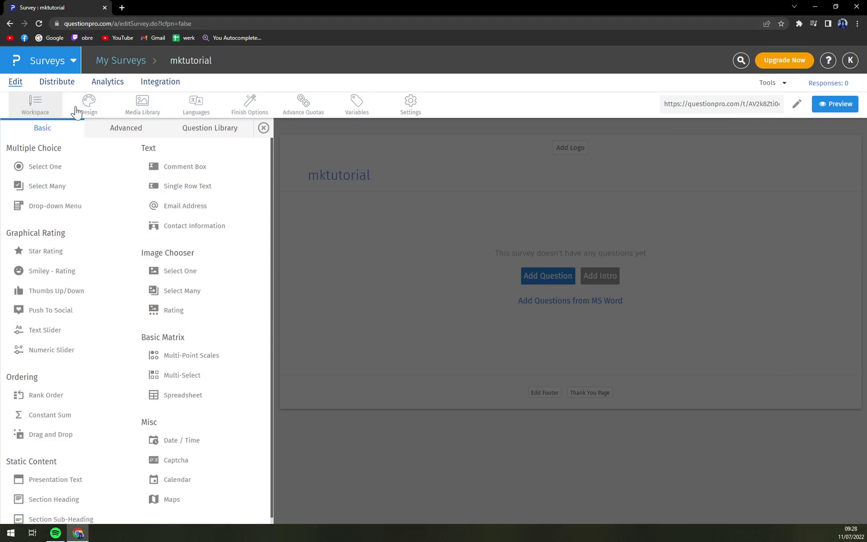
Browse the Advanced and Question Library question types, then switch back to Basic
left_click(123, 131)
left_click(208, 134)
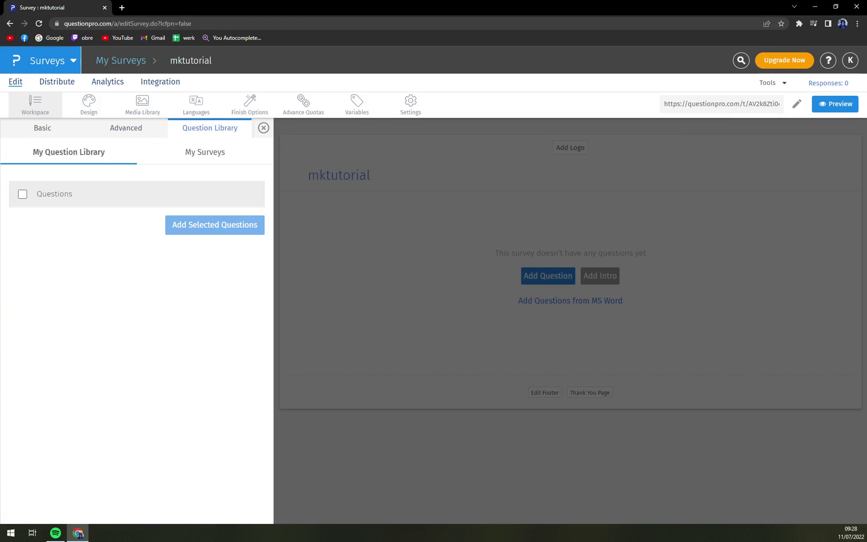
left_click(127, 134)
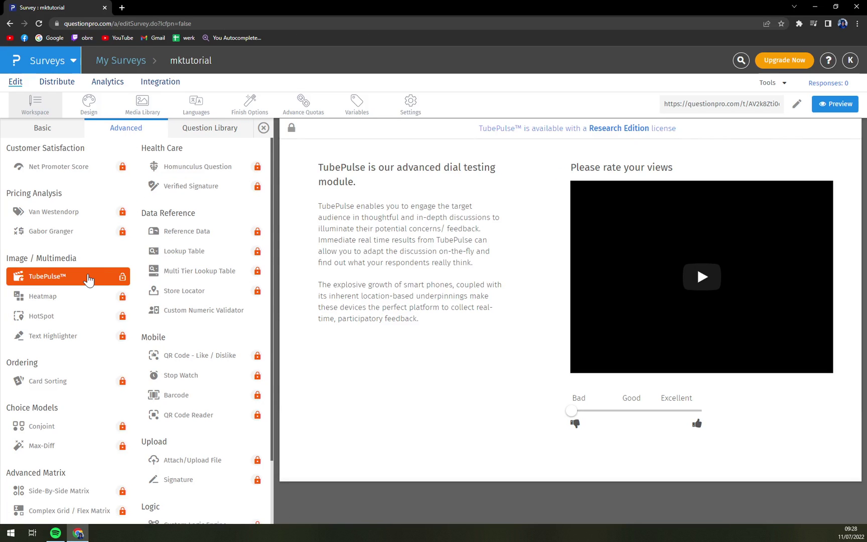
left_click(86, 274)
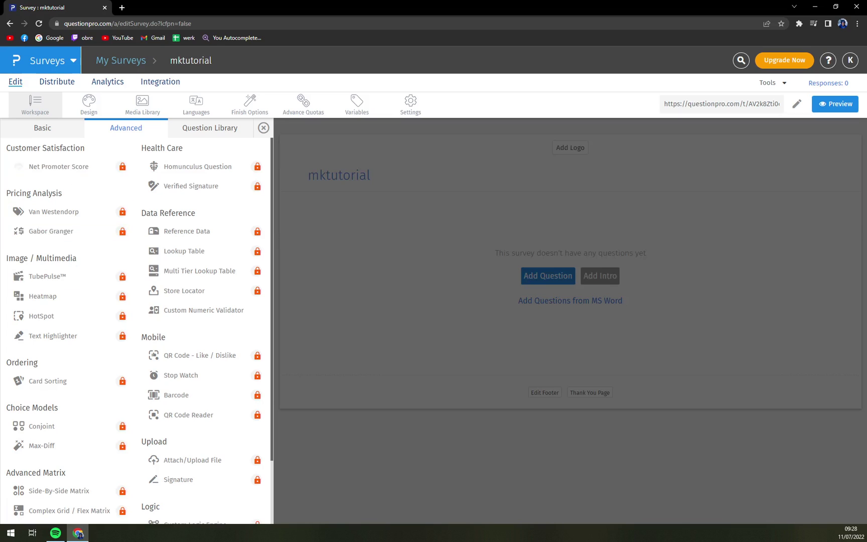
left_click(39, 131)
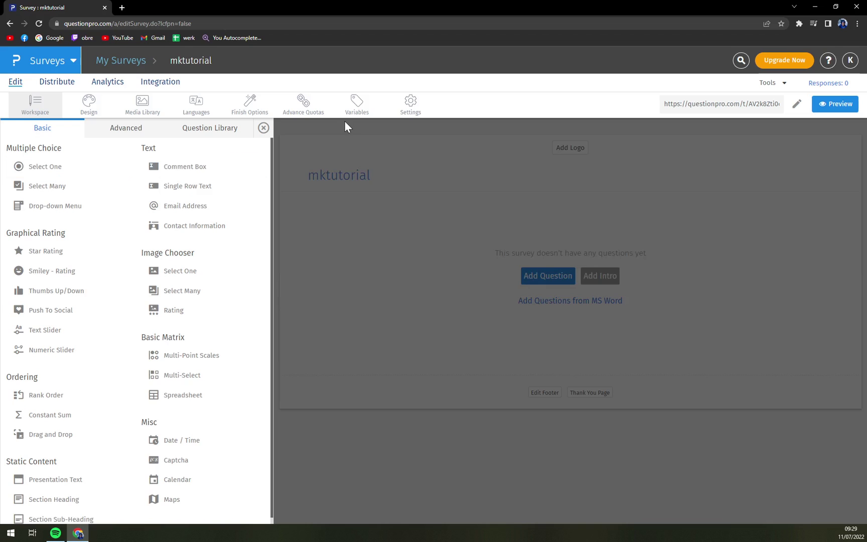
Add a single-choice Q1 worded 'Do you like summer?'
mouse_move(41, 212)
left_click(69, 173)
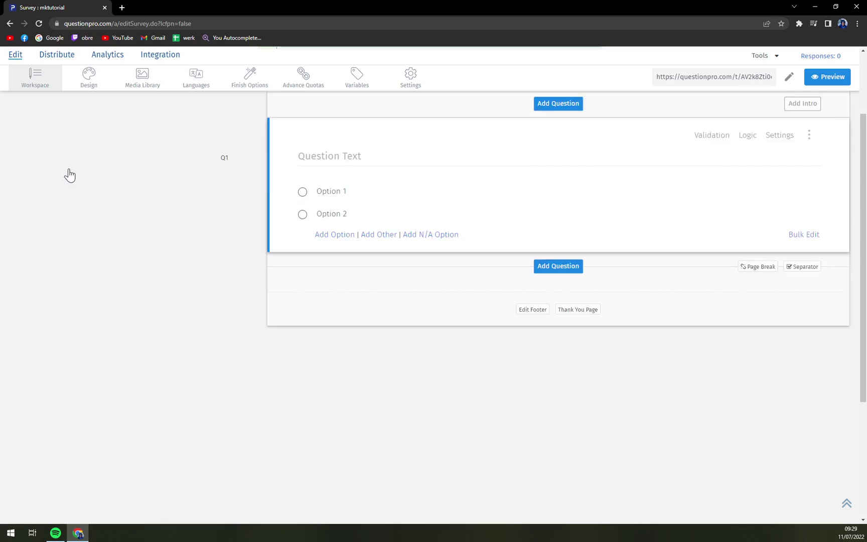
scroll(201, 176, "up", 1)
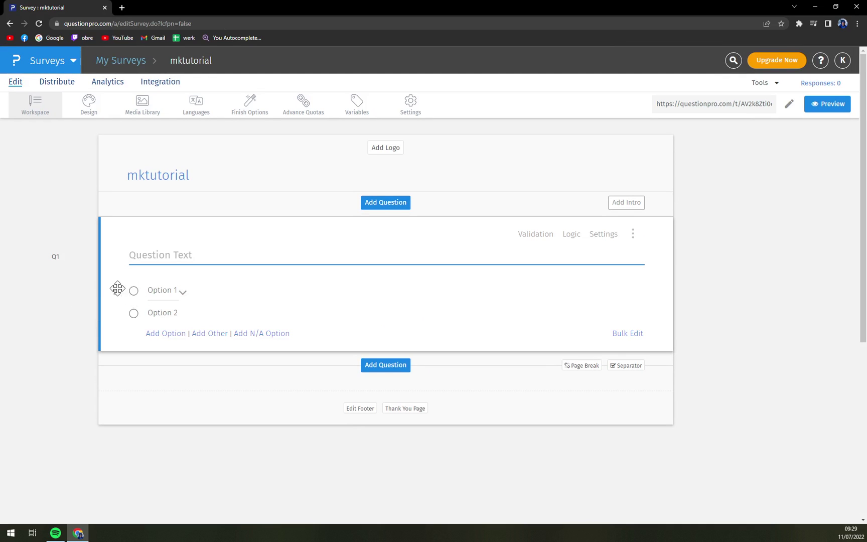
left_click(209, 246)
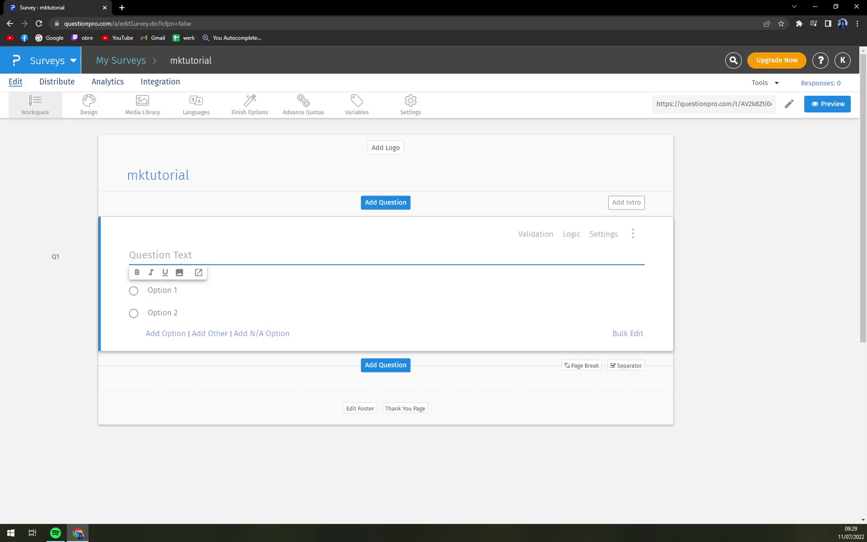
type("Do you like Summer?")
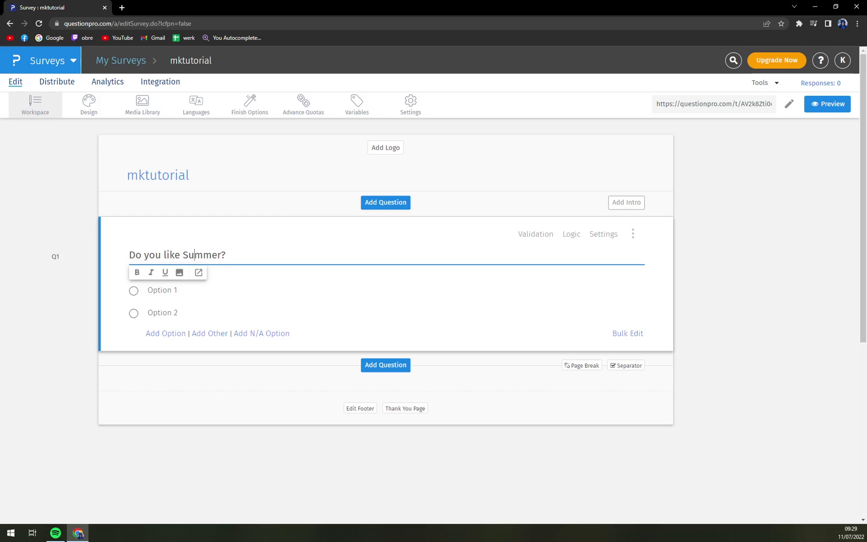
key("BackSpace")
type("s")
Give Q1 the answers Yes, No and 'I dont mind it'
left_click(156, 290)
type("Yes")
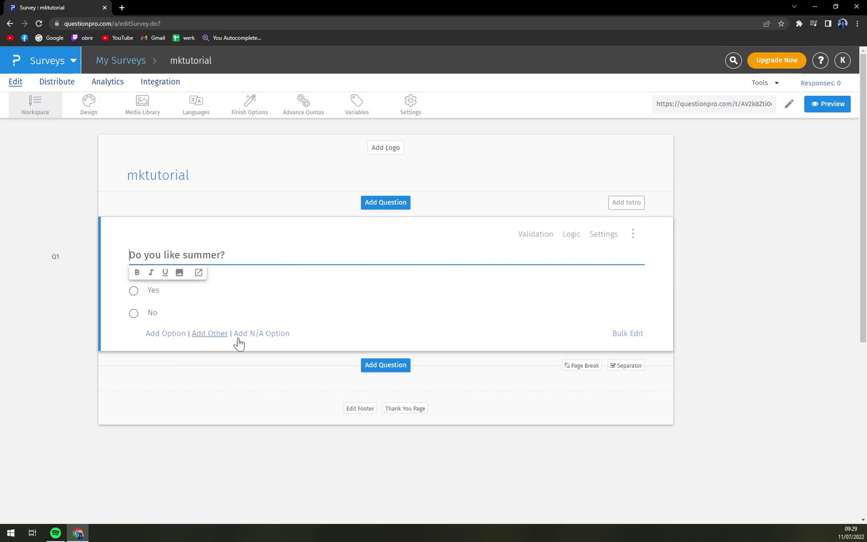
left_click(181, 336)
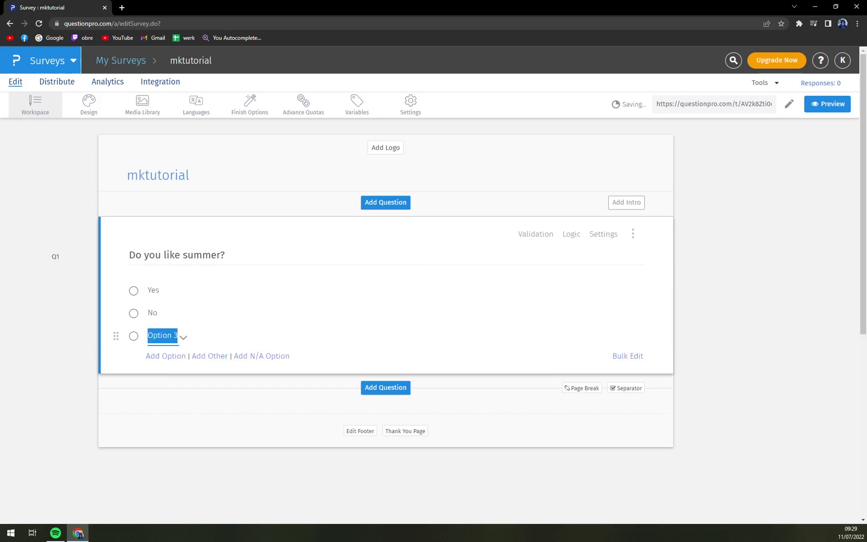
type("I dont ")
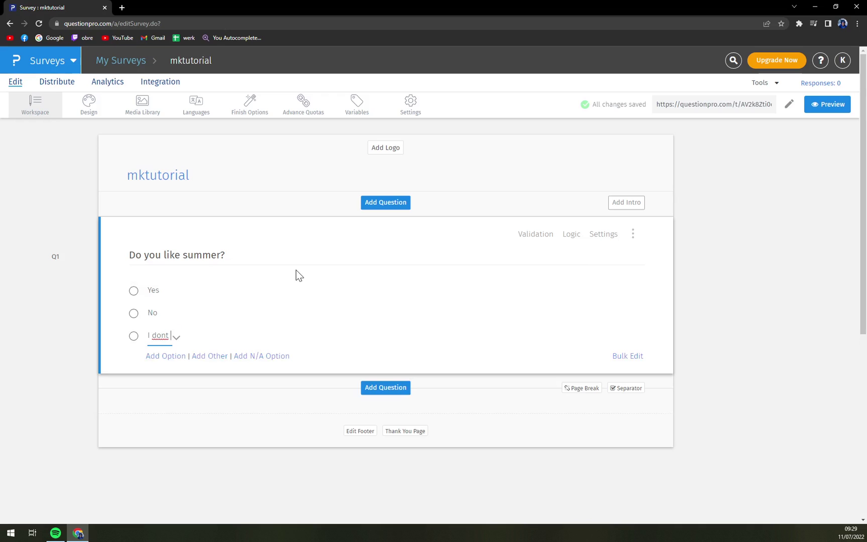
type("mind it")
left_click(336, 281)
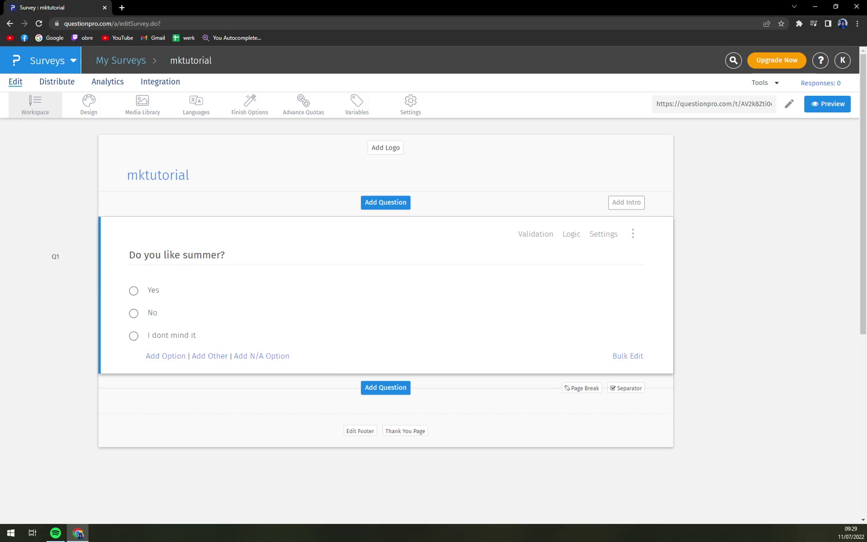
left_click(55, 256)
left_click(55, 278)
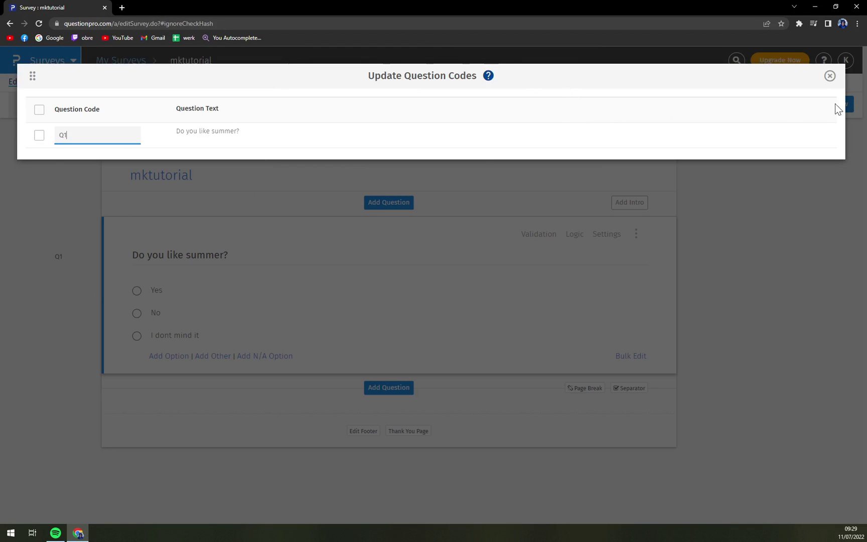
left_click(826, 78)
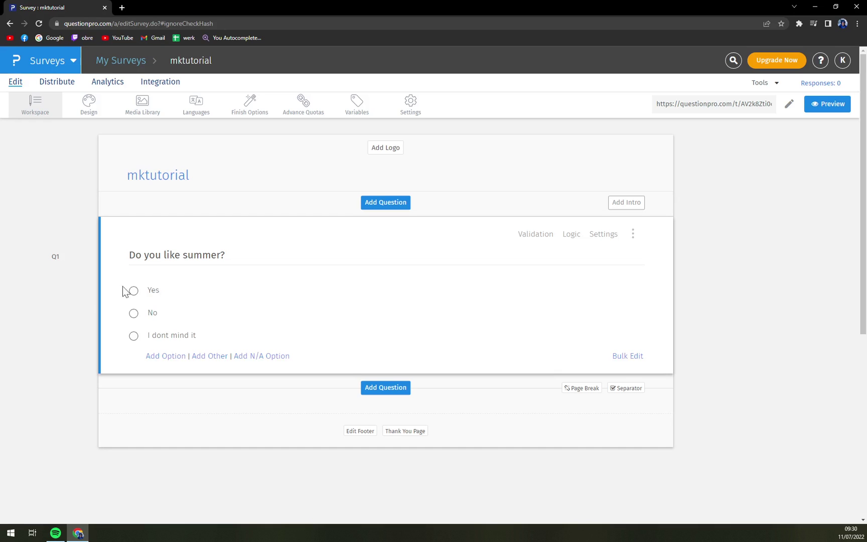
Add a select-many Q2 asking 'What summer months you like the most'
left_click(376, 390)
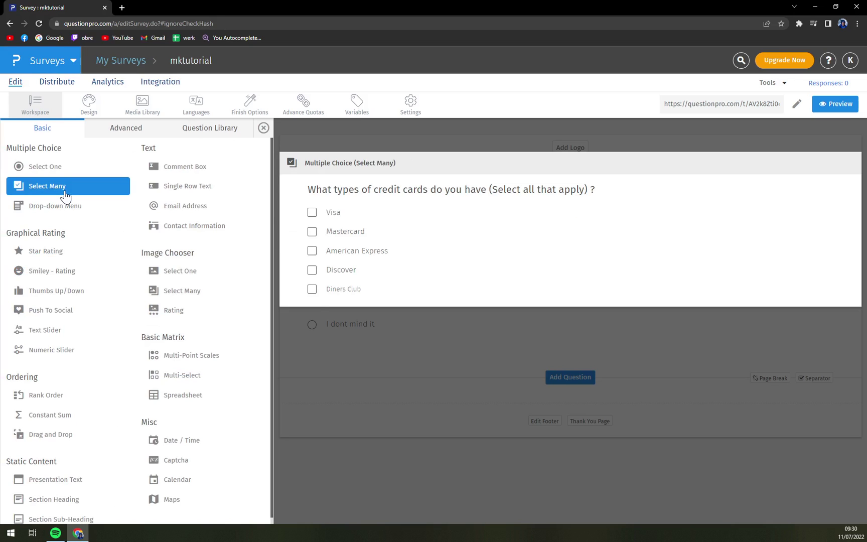
left_click(65, 195)
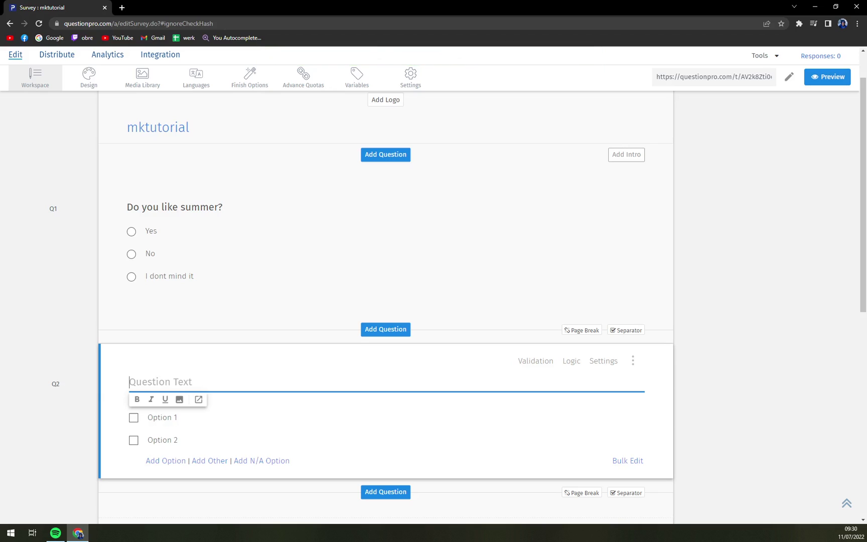
type("What months")
key("BackSpace")
key("BackSpace")
key("BackSpace")
key("BackSpace")
key("BackSpace")
key("BackSpace")
key("BackSpace")
type("summer months")
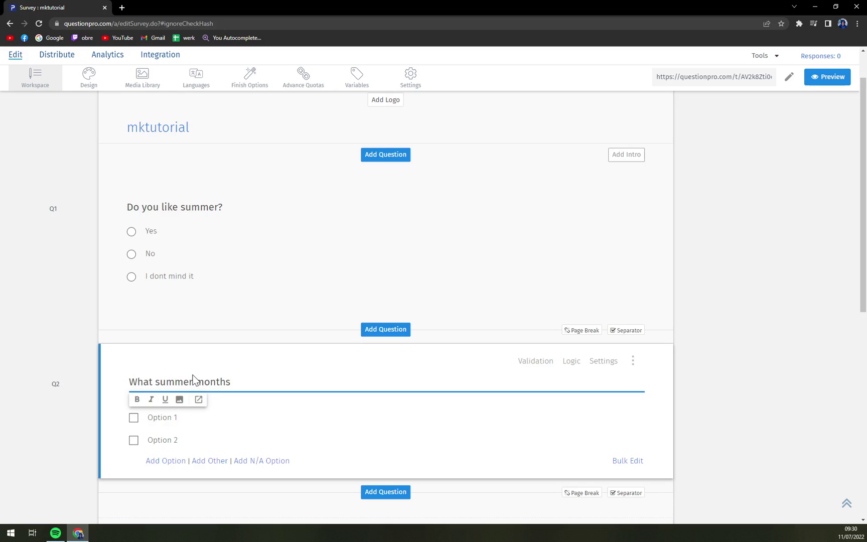
type(" you like the most")
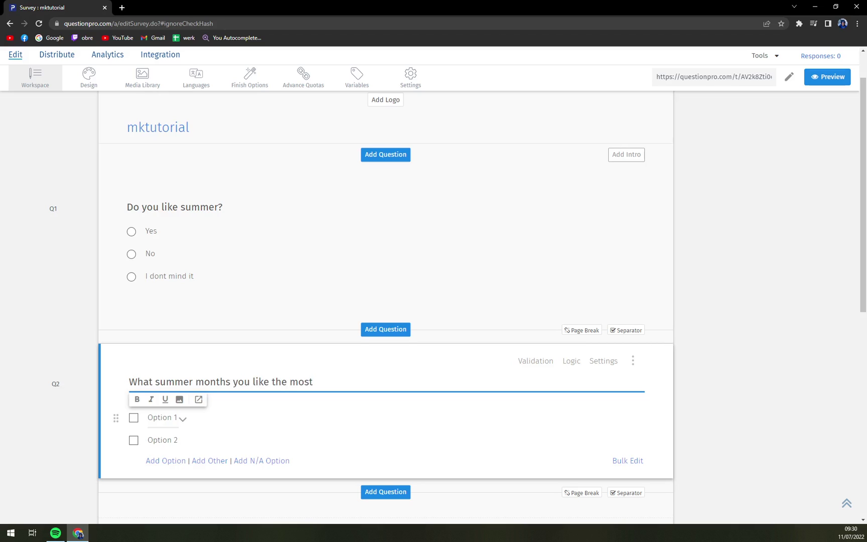
Give Q2 the options June, July, August and September
left_click(171, 418)
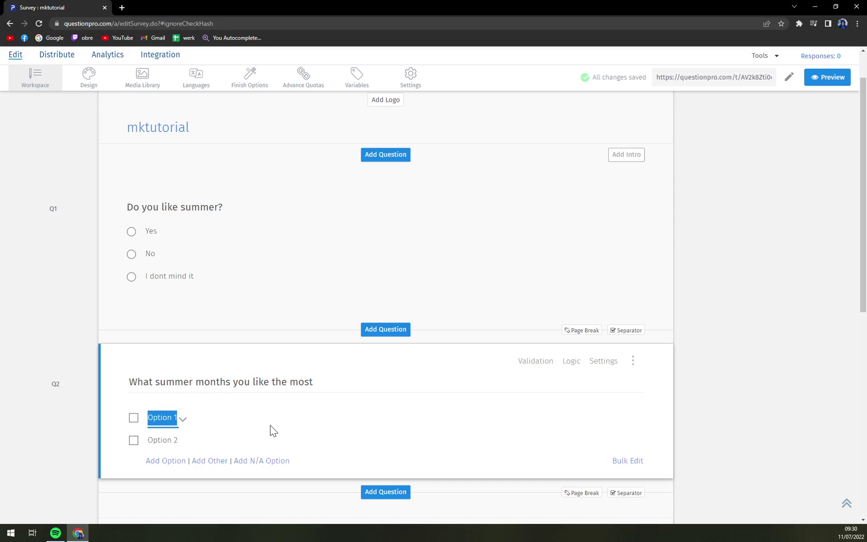
type("June")
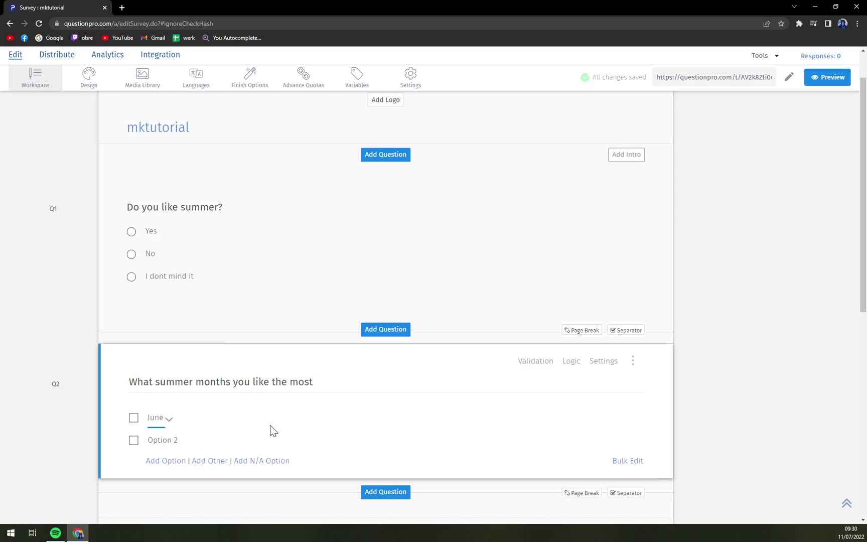
key("Tab")
type("July")
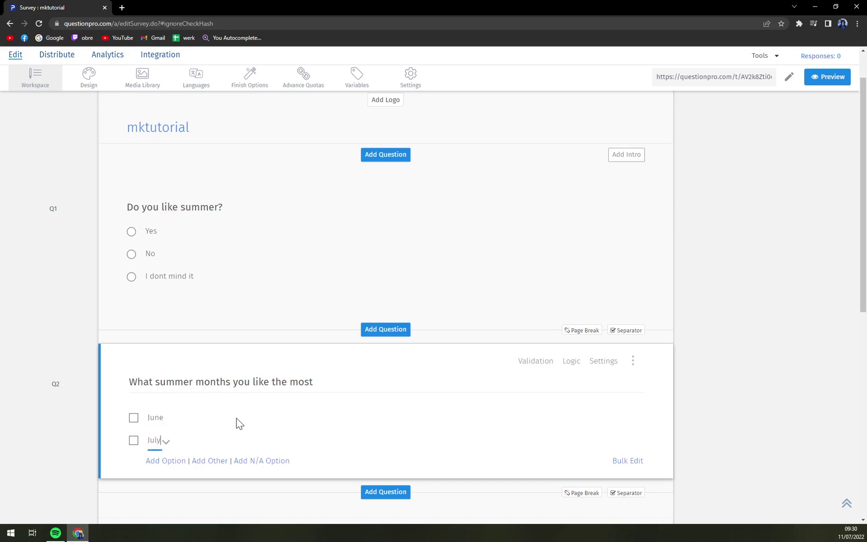
left_click(166, 460)
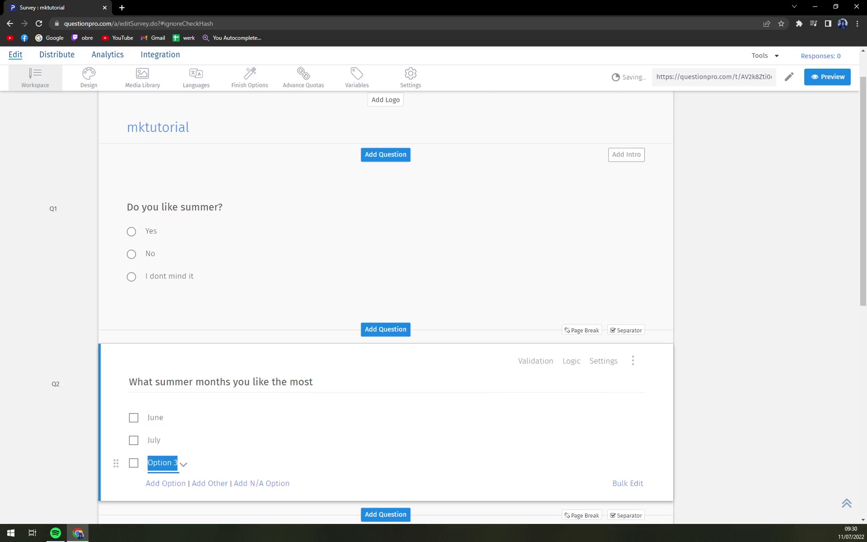
type("Aug")
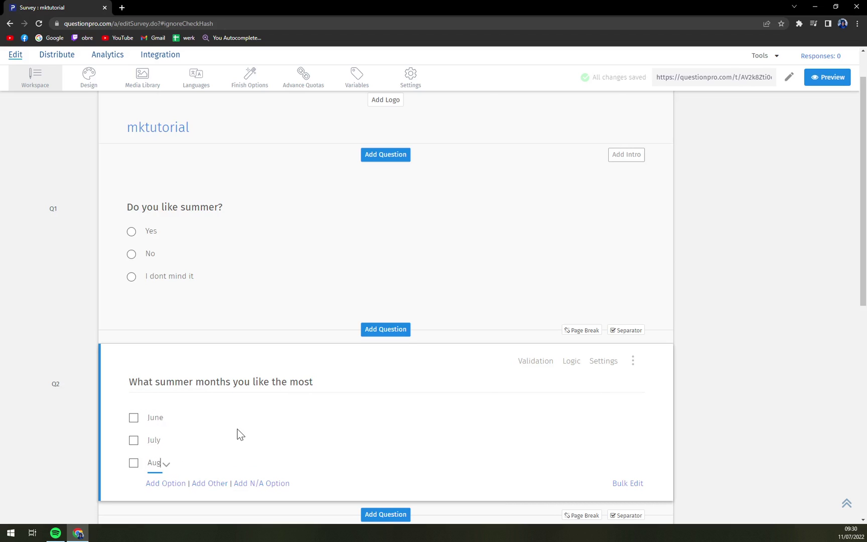
type("ust")
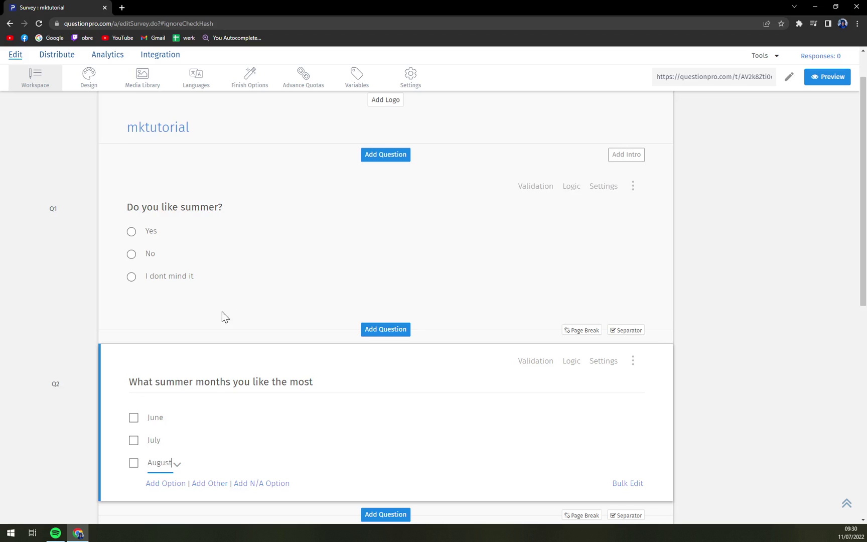
left_click(166, 485)
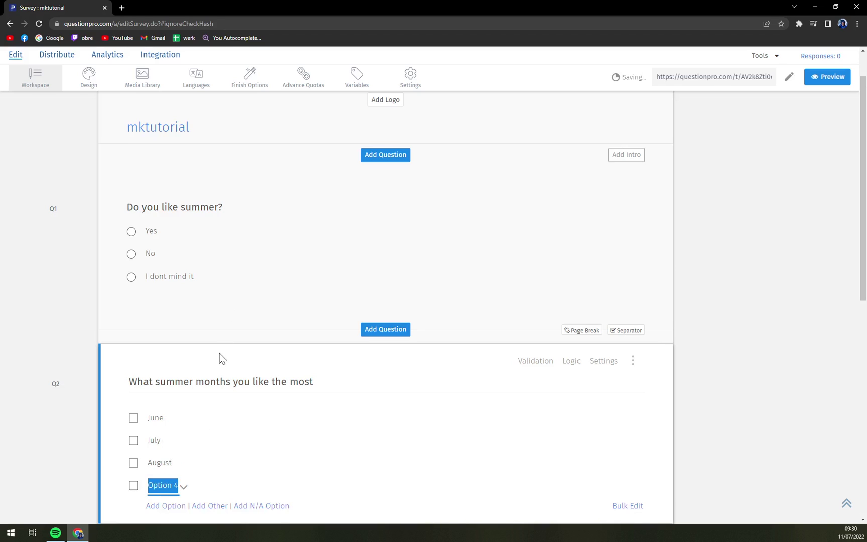
type("Septem")
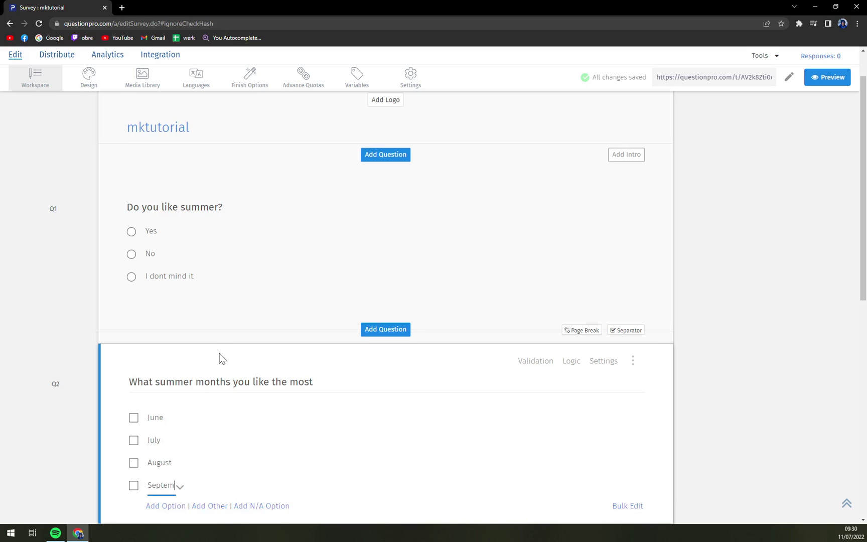
type("ber")
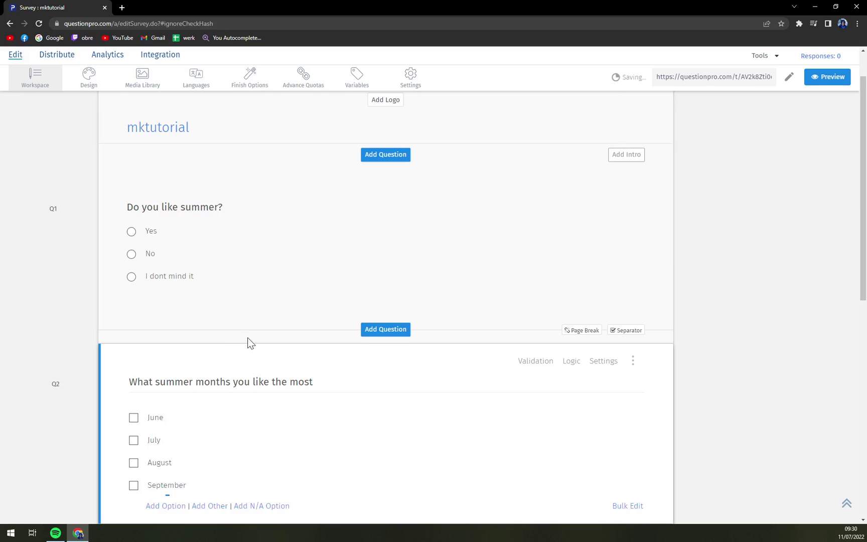
scroll(248, 342, "down", 2)
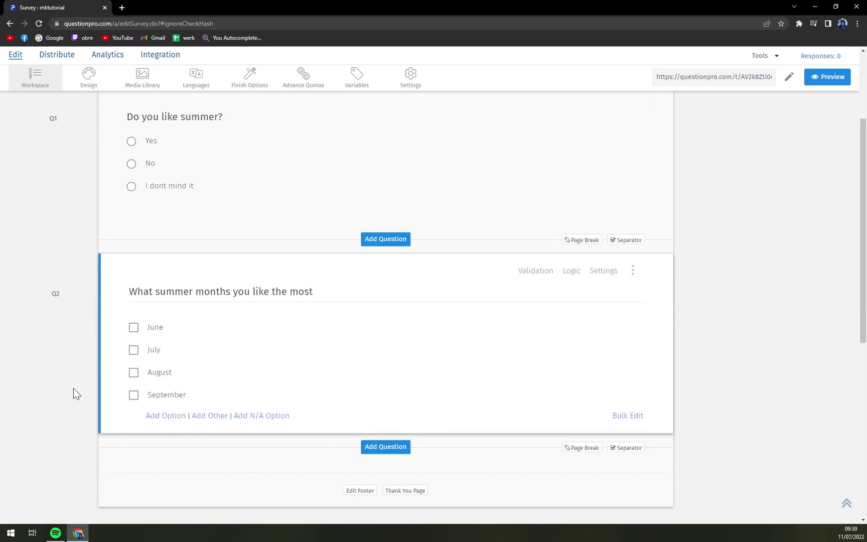
Bring up the question-type picker below Q2 for a third question
left_click(385, 447)
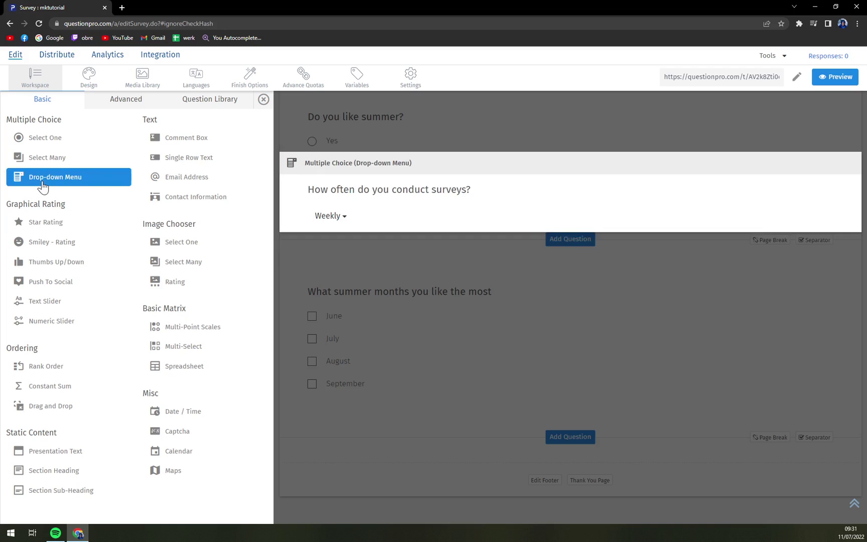
Add a star-rating Q3 asking 'How you rate this tutorial?'
left_click(57, 224)
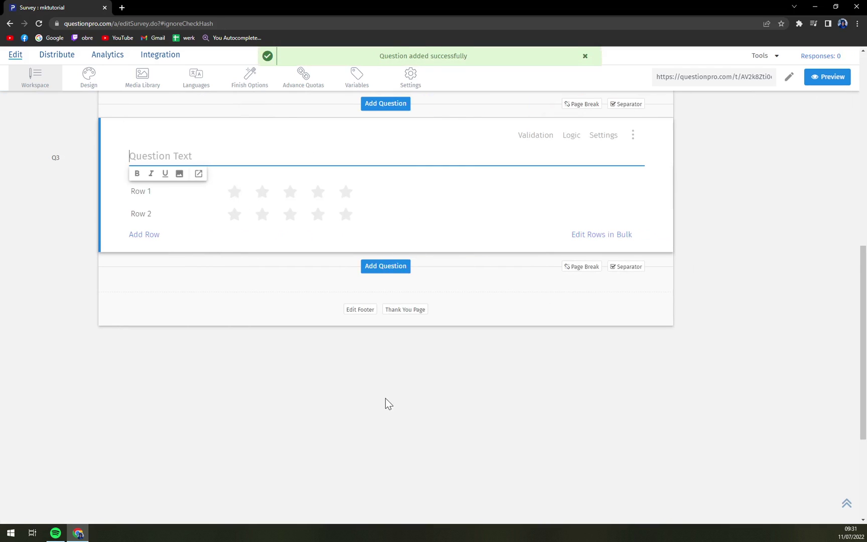
type("Howe")
key("BackSpace")
type("you ")
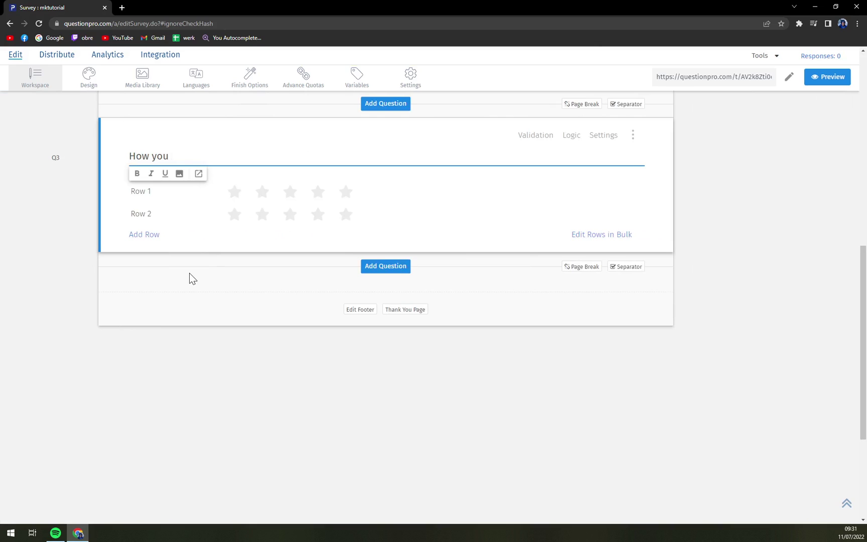
type("rate this tutorial?:")
key("BackSpace")
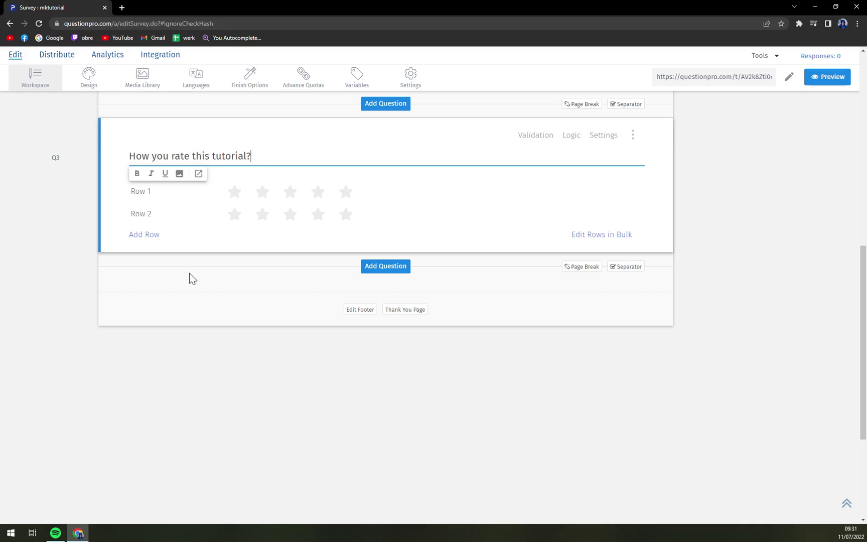
Delete Row 2 from Q3, leaving only Row 1
left_click(213, 214)
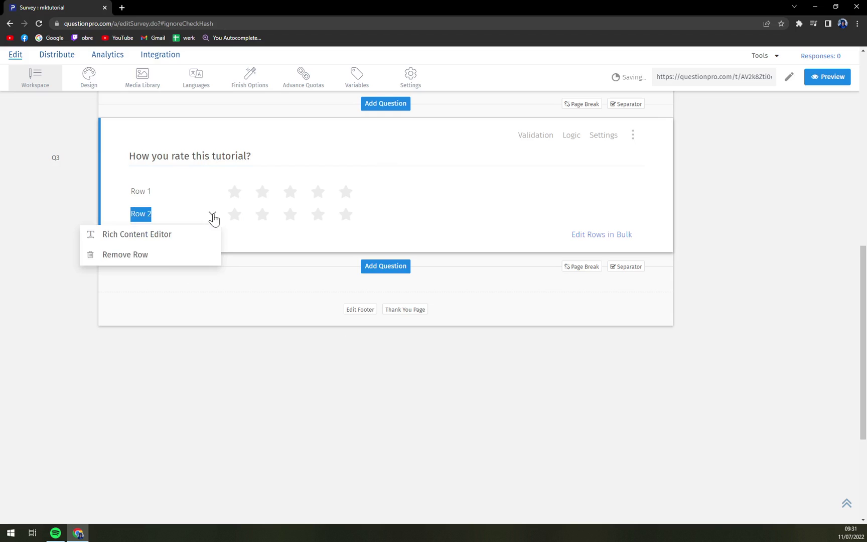
left_click(161, 255)
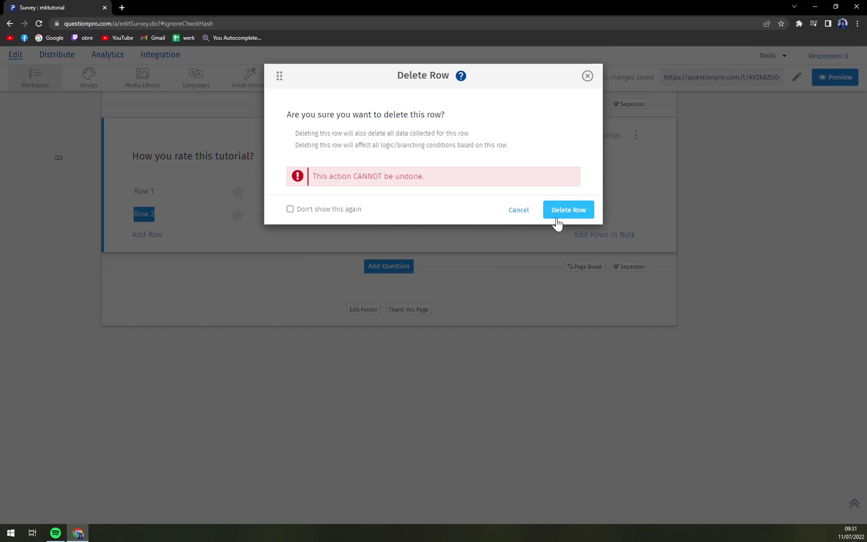
left_click(557, 213)
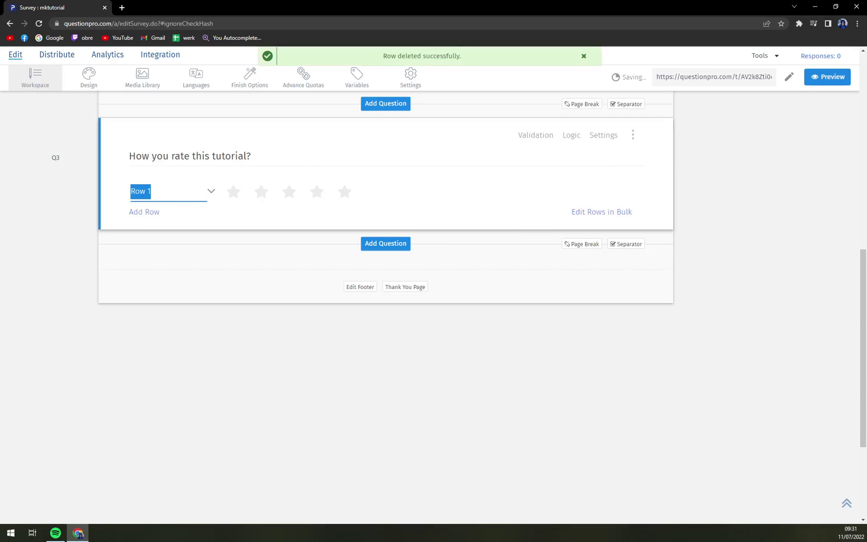
key("End")
key("shift+Left")
left_click(226, 197)
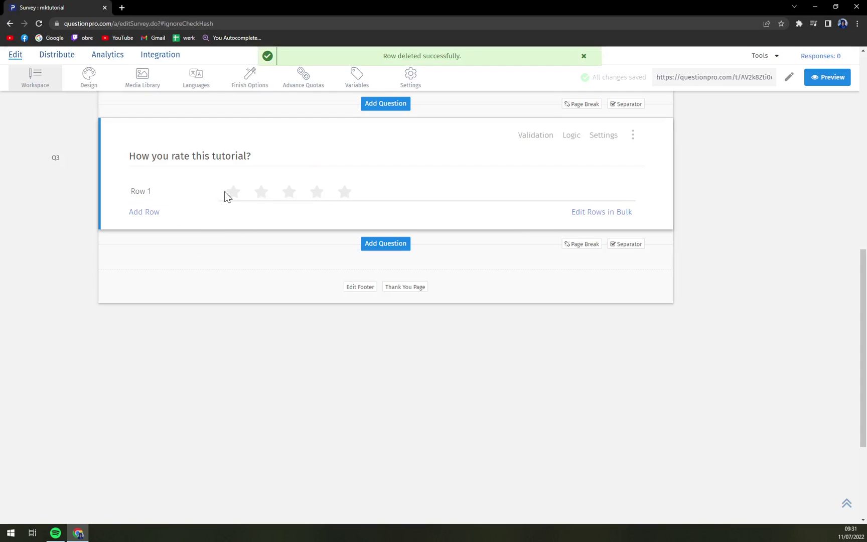
scroll(332, 294, "up", 10)
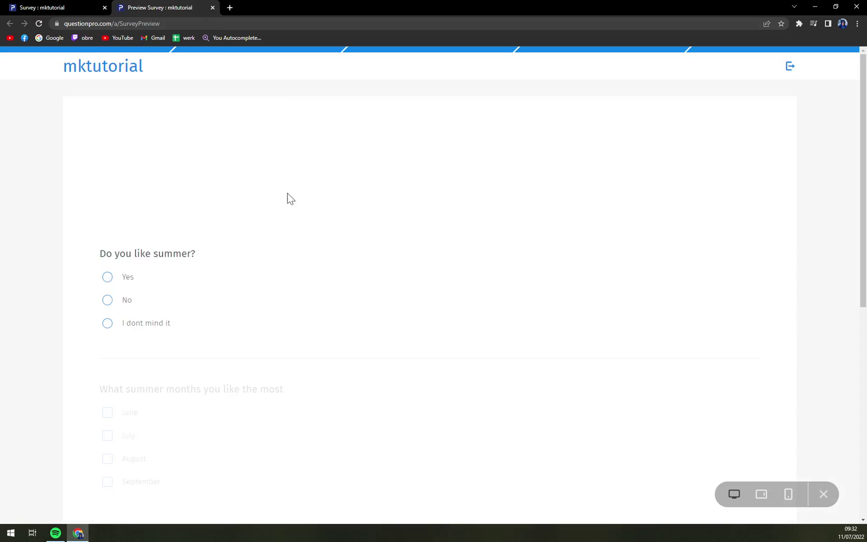
In the preview, answer Yes, tick July, give five stars and submit
scroll(210, 276, "down", 1)
left_click(134, 241)
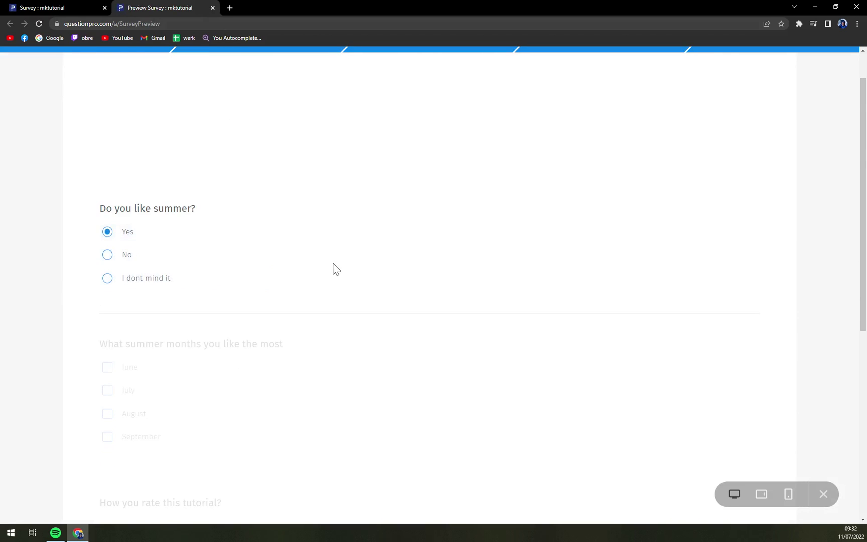
left_click(151, 270)
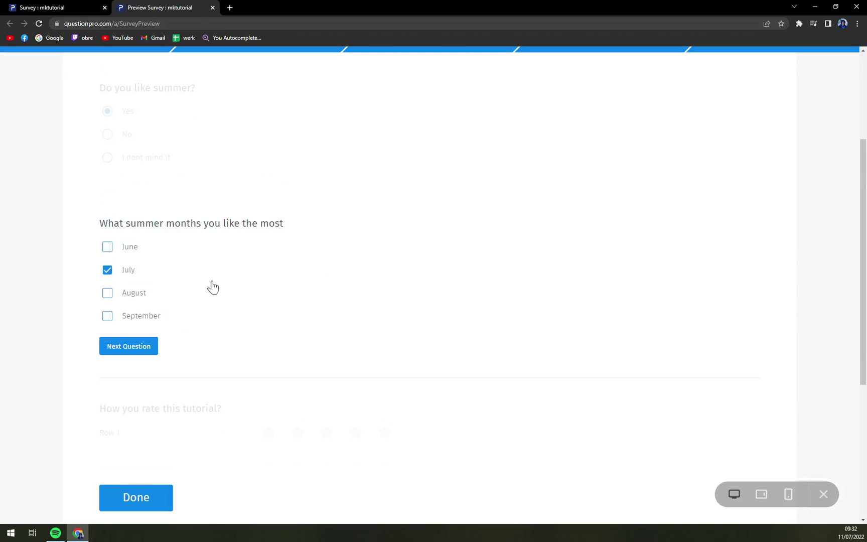
scroll(232, 291, "down", 2)
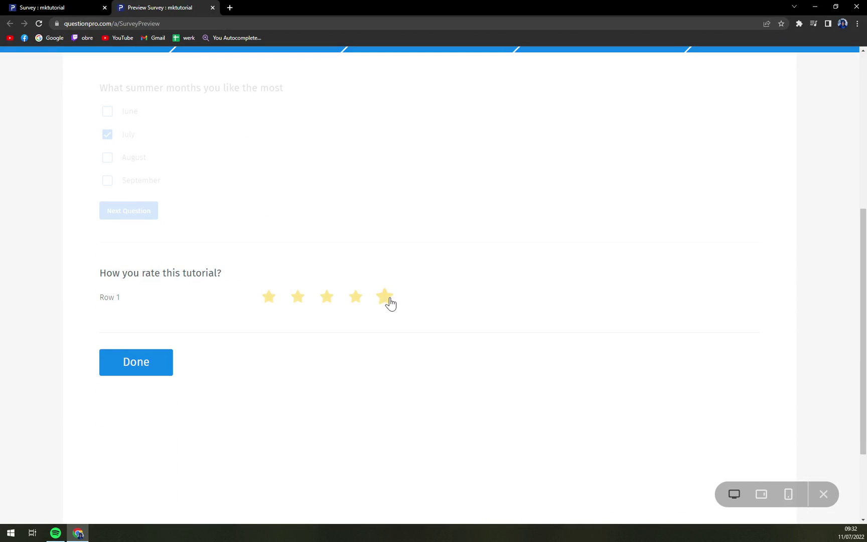
left_click(388, 301)
left_click(165, 377)
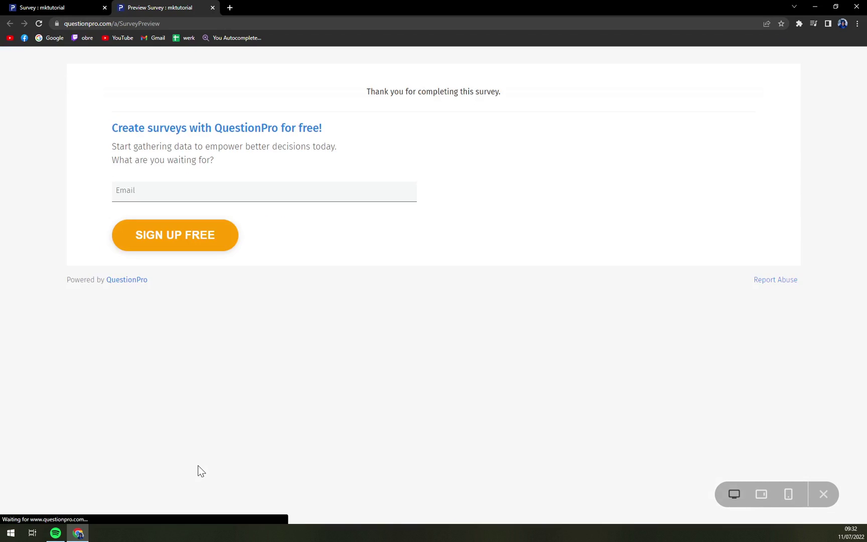
Return from the thank-you page to the survey editor tab
left_click(53, 7)
left_click(200, 8)
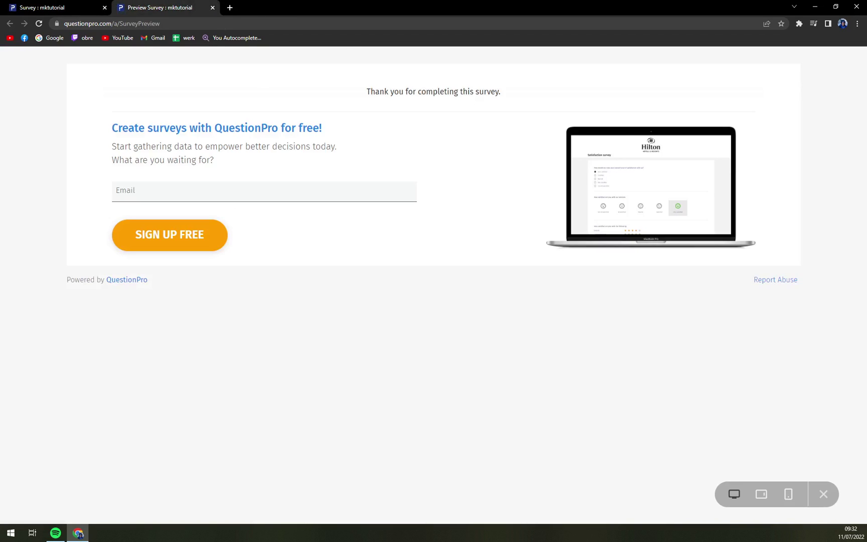
left_click(91, 2)
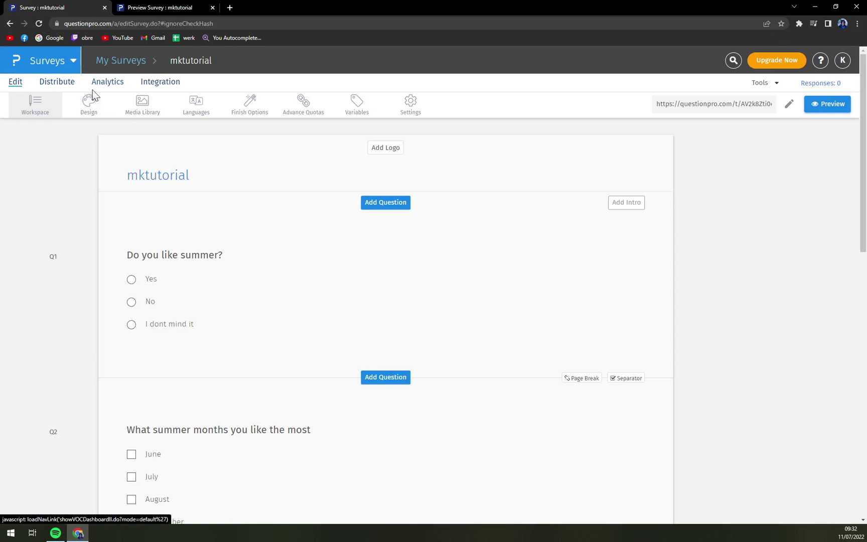
Apply the orange standard theme to the survey after trying grey
left_click(89, 107)
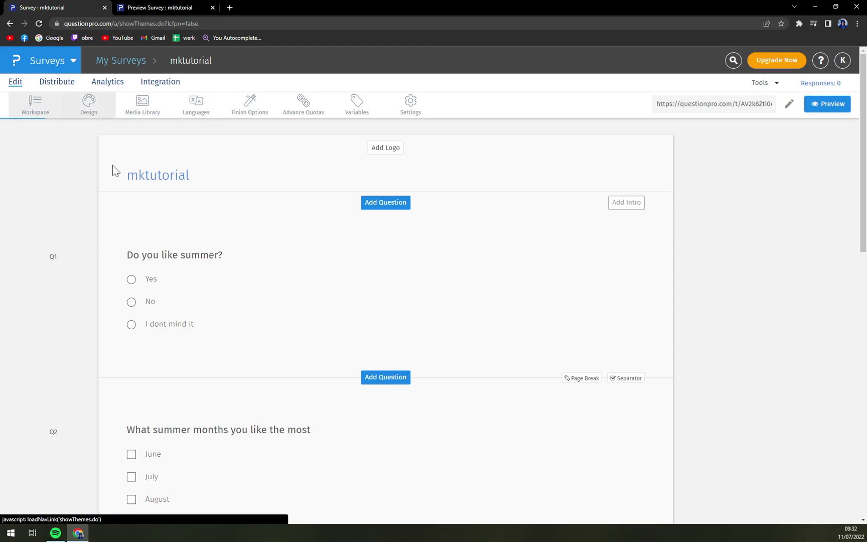
left_click(90, 173)
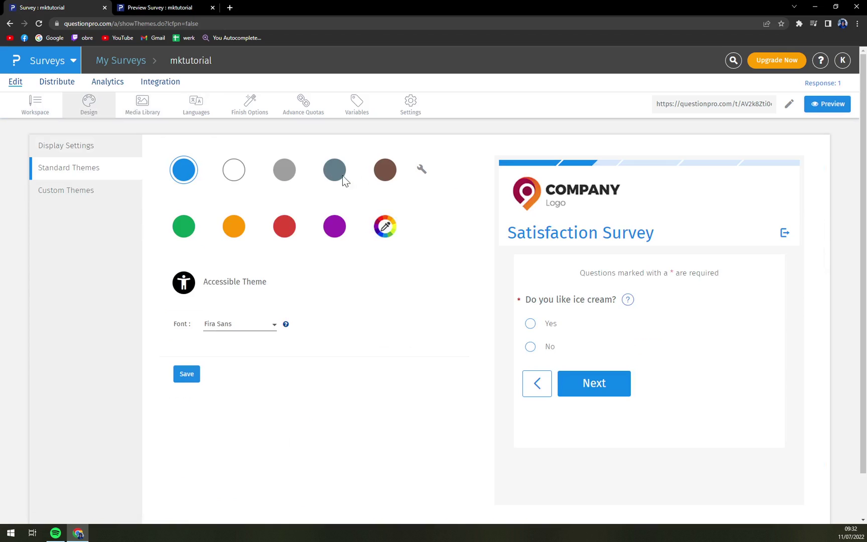
left_click(290, 177)
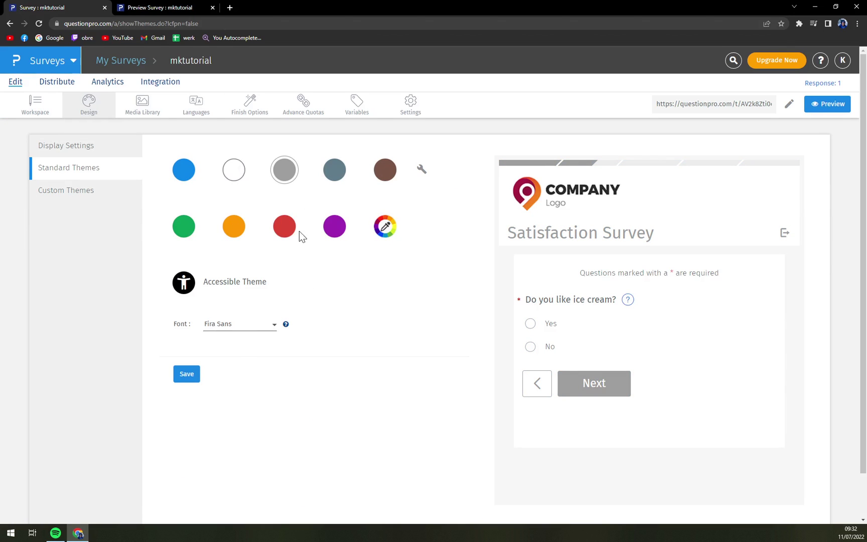
left_click(233, 227)
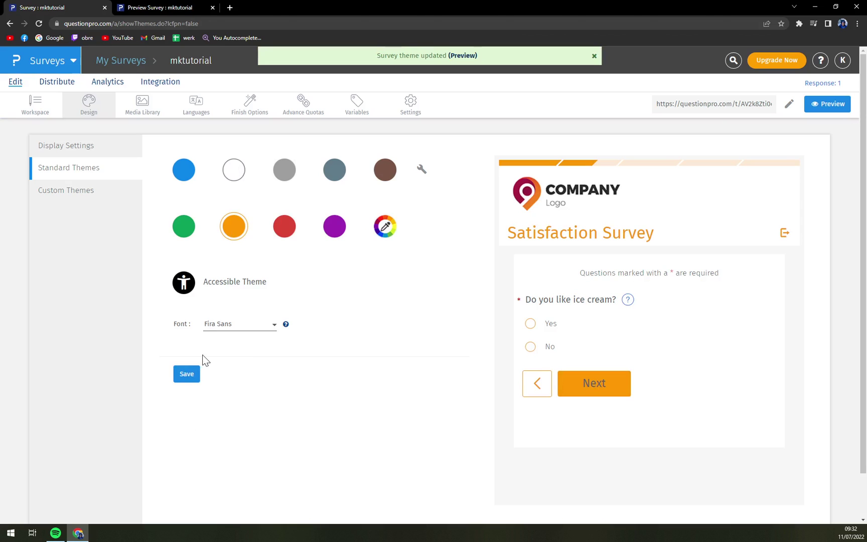
Revisit Workspace, then return to Design to view the standard and custom themes
left_click(37, 106)
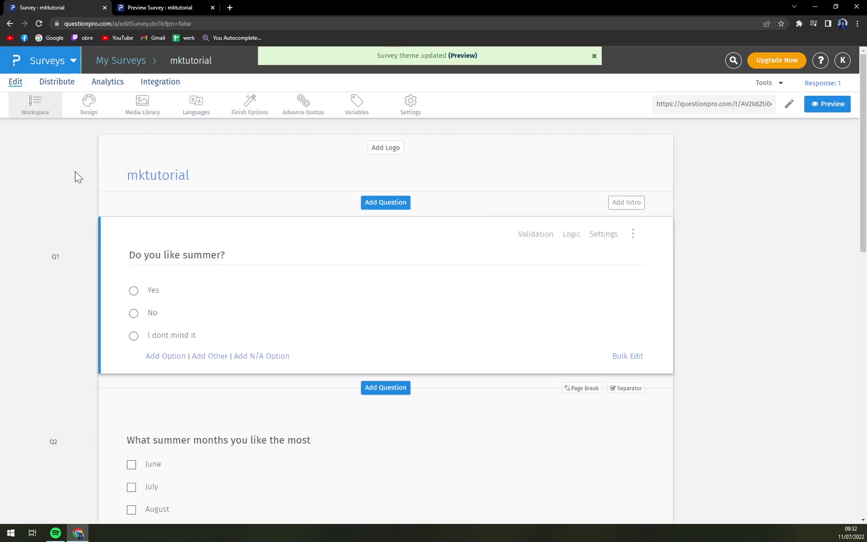
left_click(88, 110)
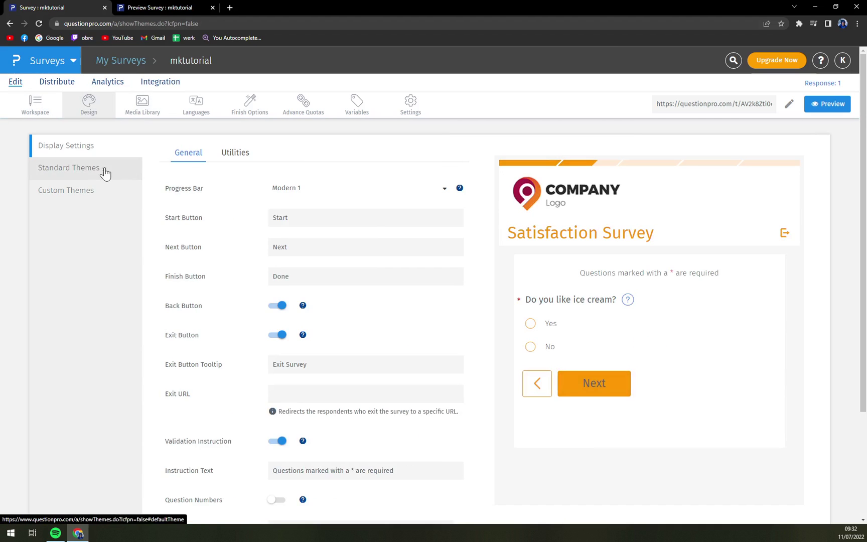
left_click(95, 176)
left_click(95, 187)
left_click(89, 150)
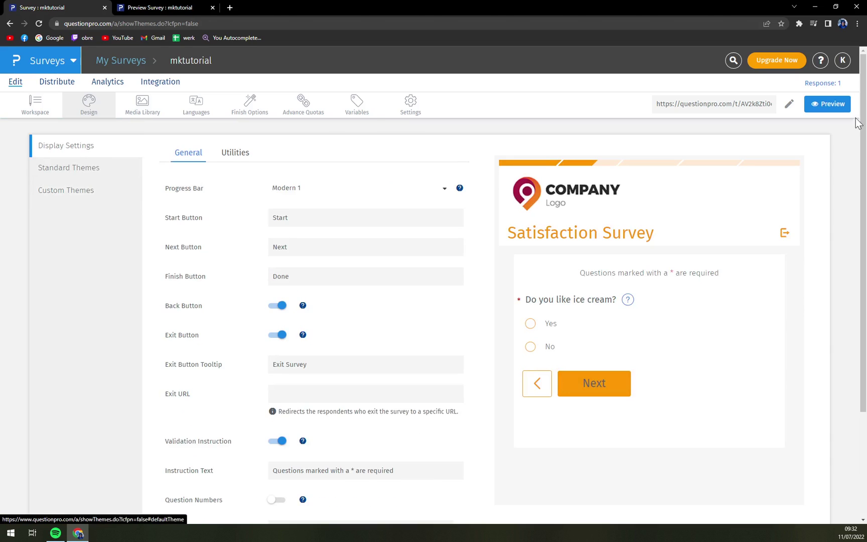
left_click(827, 104)
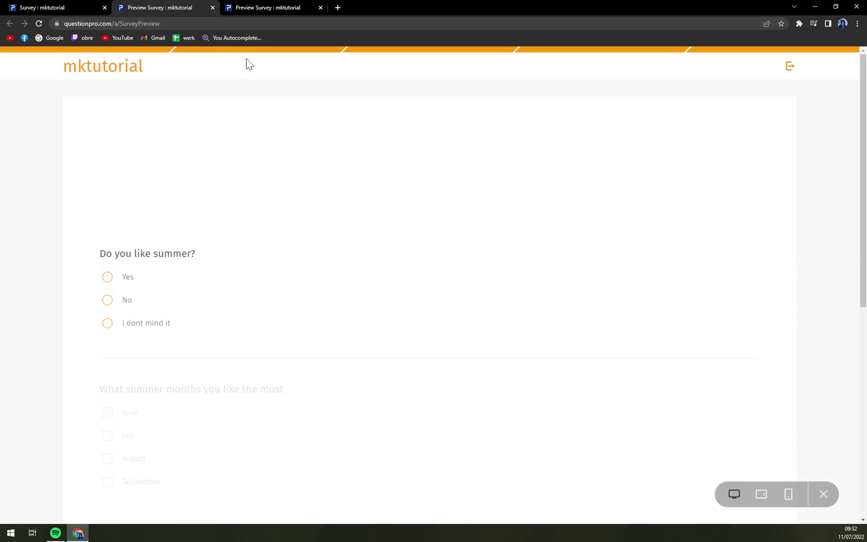
scroll(574, 290, "down", 8)
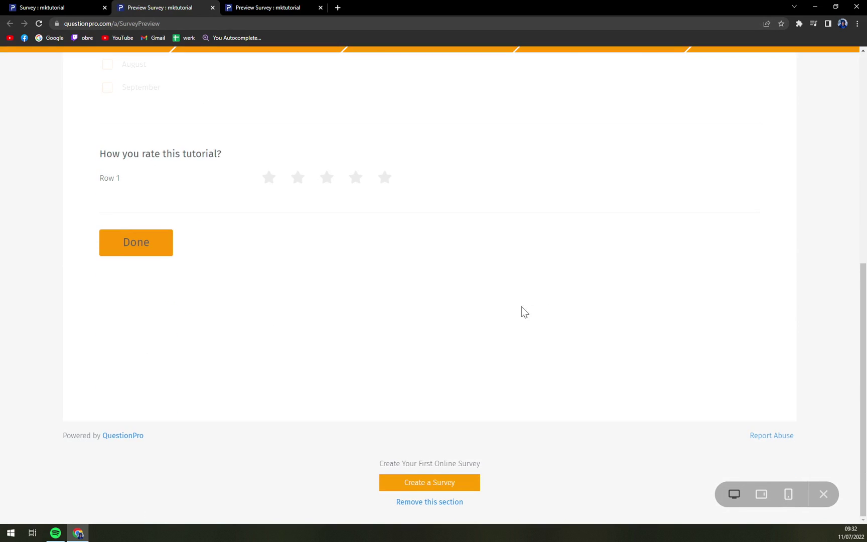
scroll(466, 346, "up", 8)
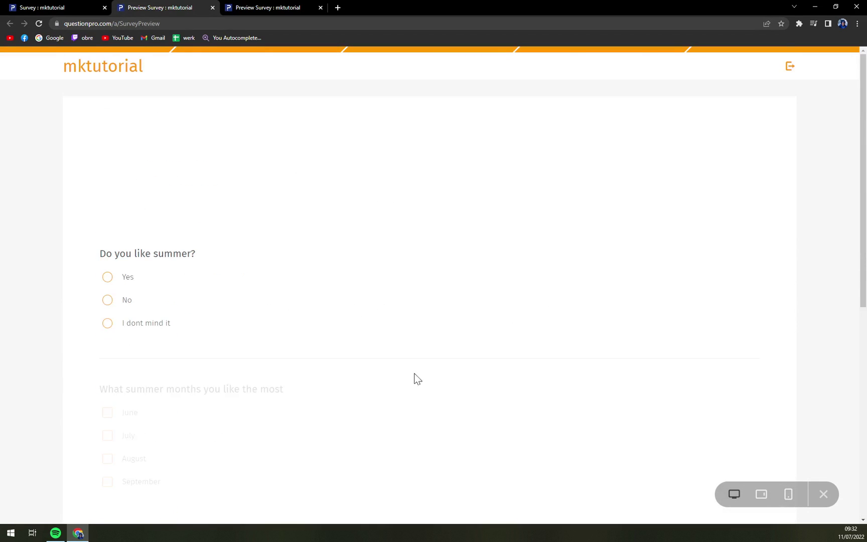
left_click(213, 8)
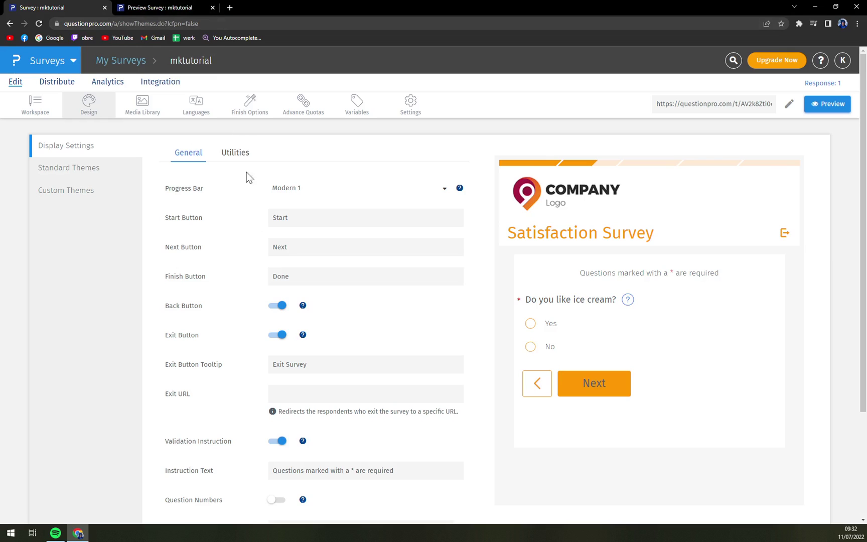
Copy the survey's share link and load it in a new browser tab
left_click(708, 104)
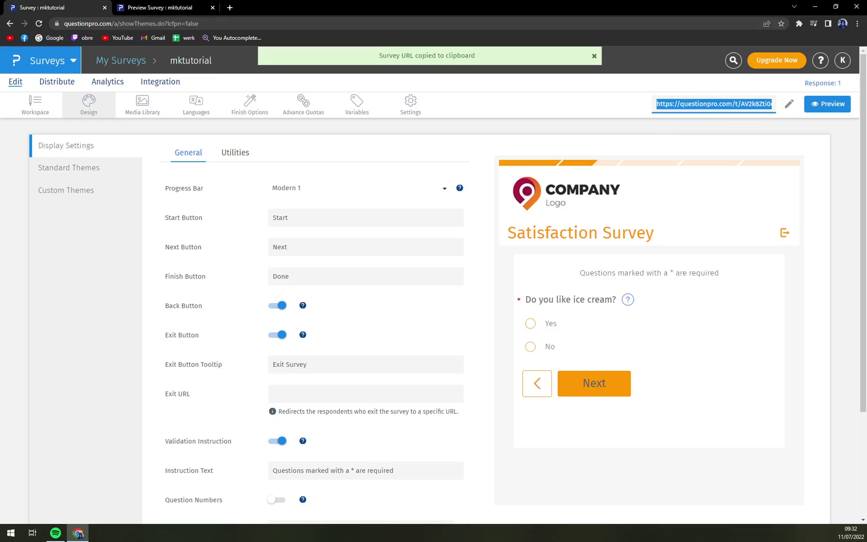
left_click(229, 7)
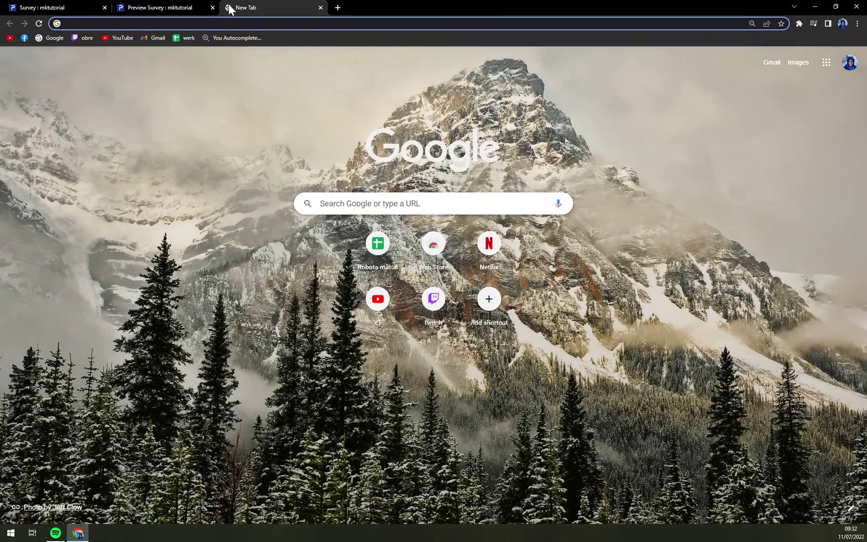
key("ctrl+v")
key("Return")
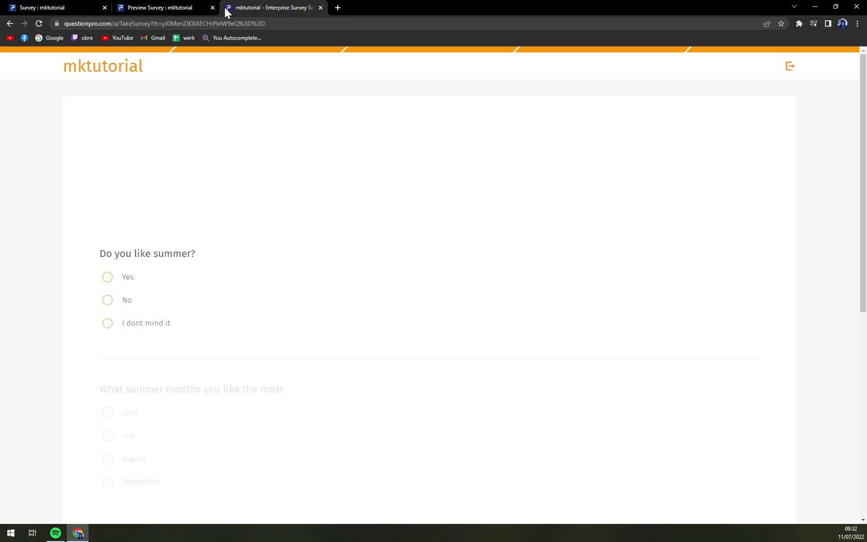
Check the live orange mktutorial survey's three questions, then close that tab
scroll(360, 309, "down", 8)
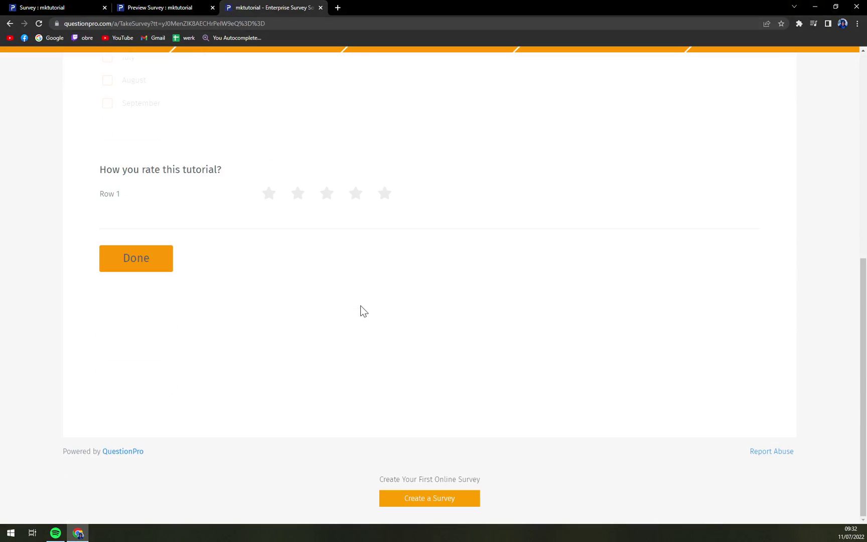
scroll(360, 309, "up", 7)
scroll(361, 308, "up", 2)
left_click(320, 7)
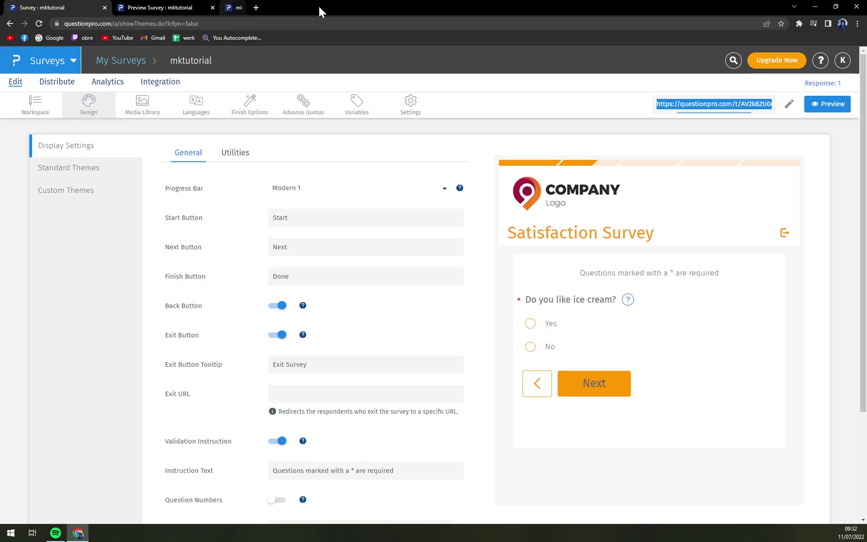